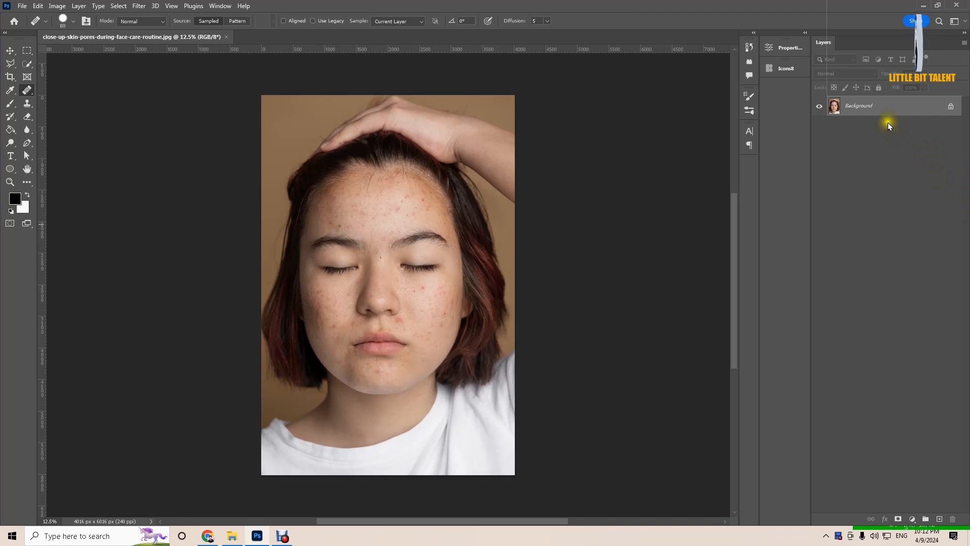
# Step: Duplicate the Background layer and rename the copy "pimple girl"
pyautogui.moveTo(865, 106); pyautogui.dragTo(939, 518)
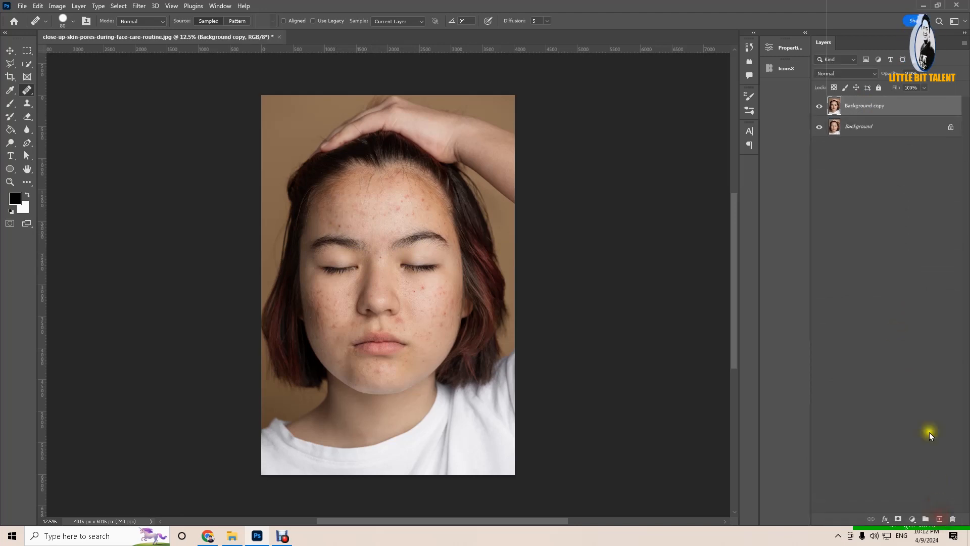
pyautogui.click(861, 109)
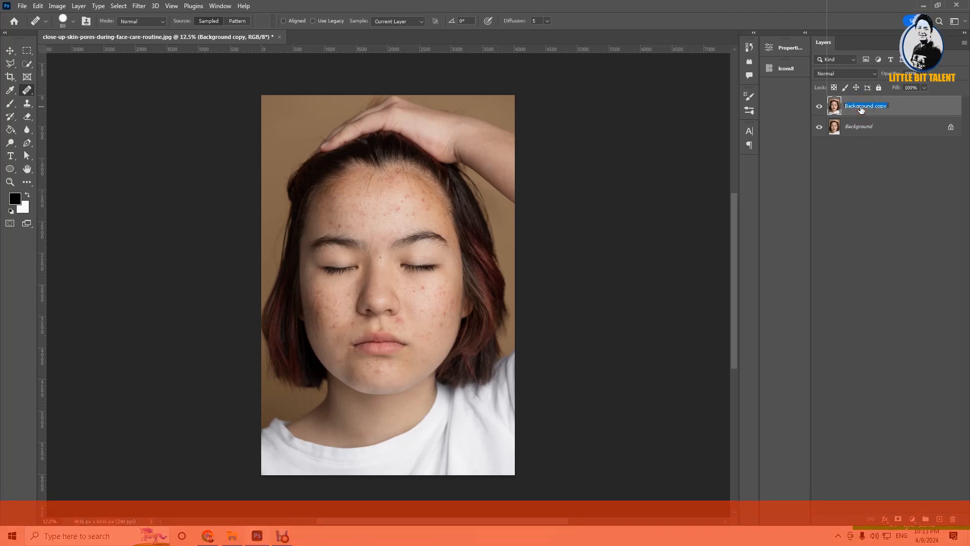
pyautogui.press('BackSpace')
pyautogui.write('pim')
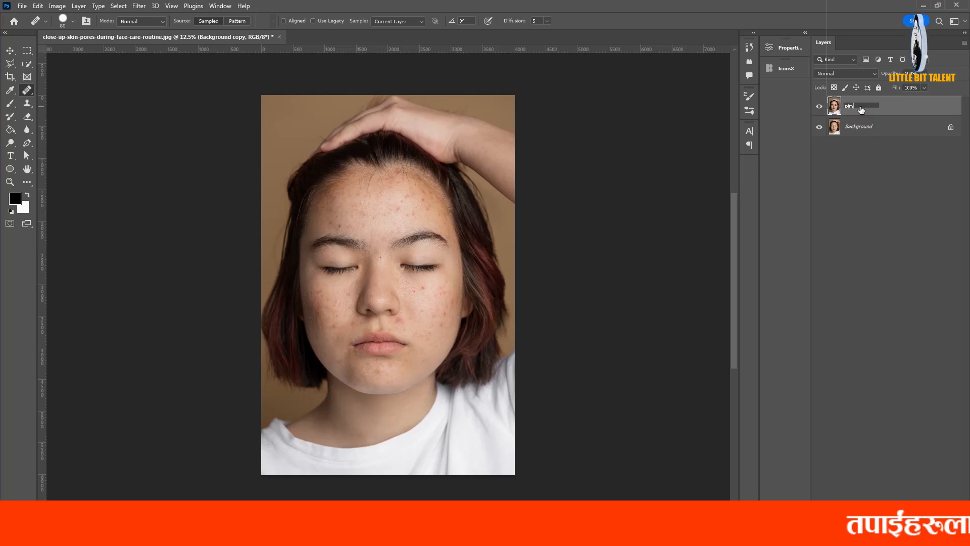
pyautogui.write('ple girl')
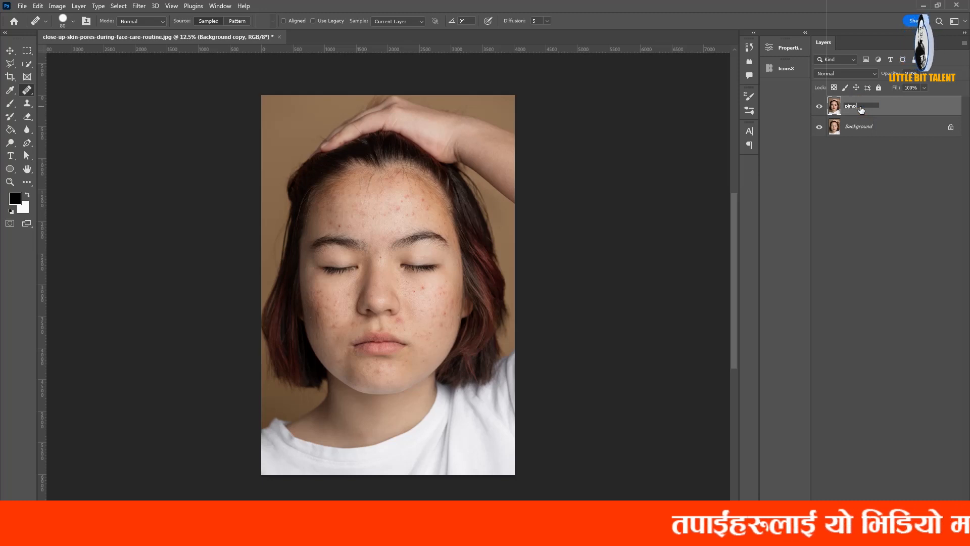
pyautogui.press('Return')
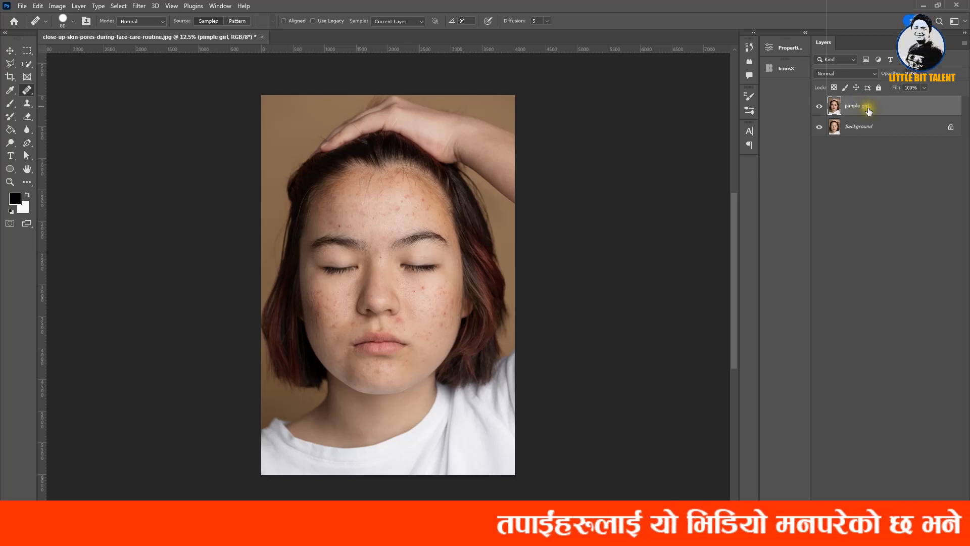
# Step: Retouch the pimples on the forehead of the pimple girl layer with the Healing Brush Tool, using sampled clean skin
pyautogui.press('v')
pyautogui.keyDown('ctrl'); pyautogui.click(888, 113); pyautogui.keyUp('ctrl')
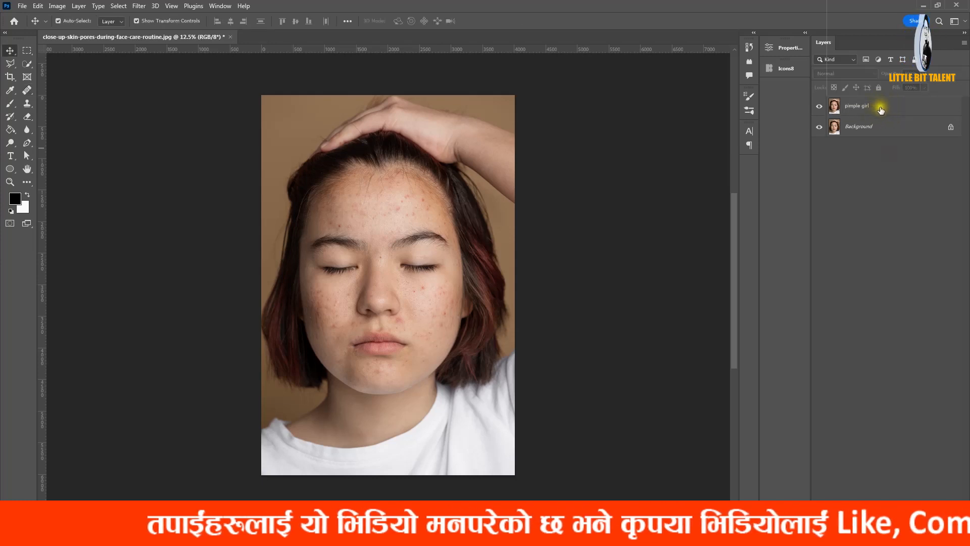
pyautogui.click(863, 107)
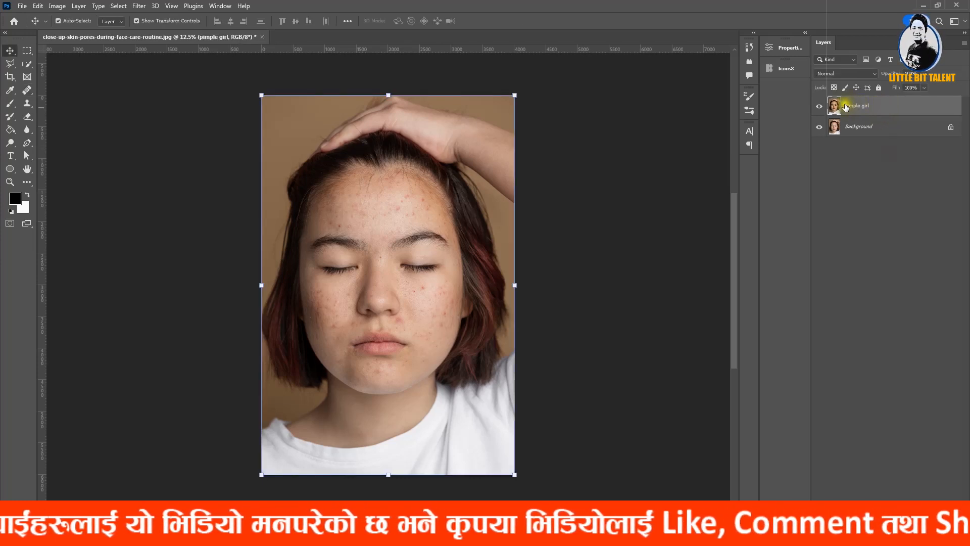
pyautogui.click(27, 91)
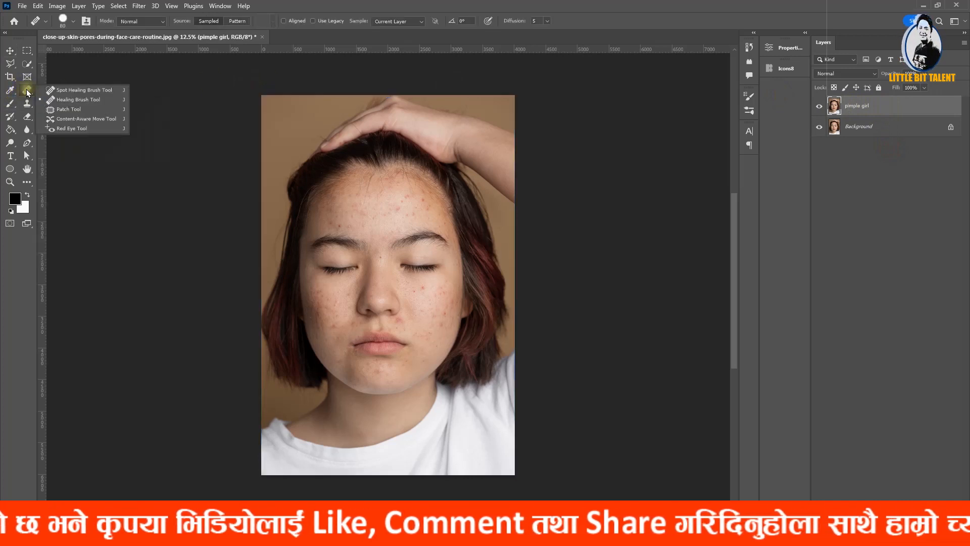
pyautogui.click(65, 99)
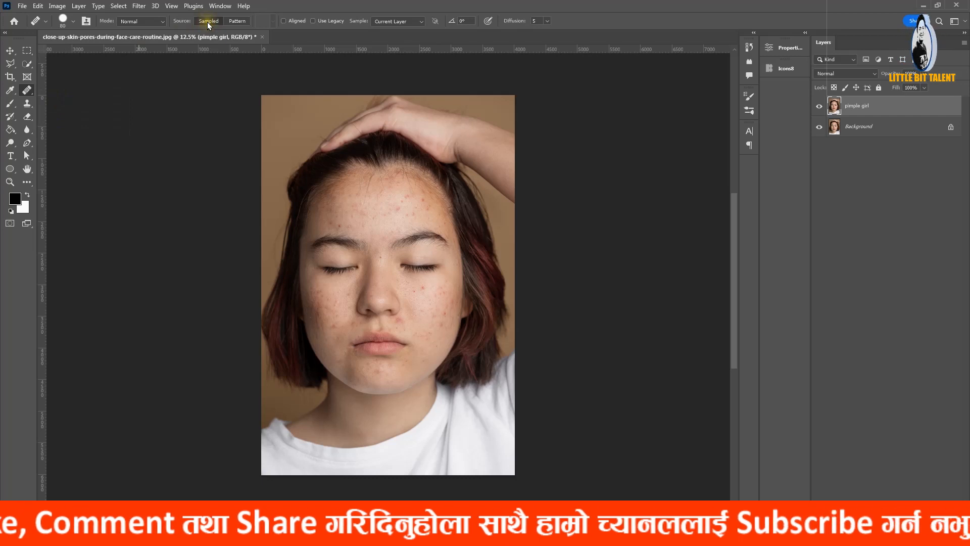
pyautogui.keyDown('ctrl'); pyautogui.click(417, 207); pyautogui.keyUp('ctrl')
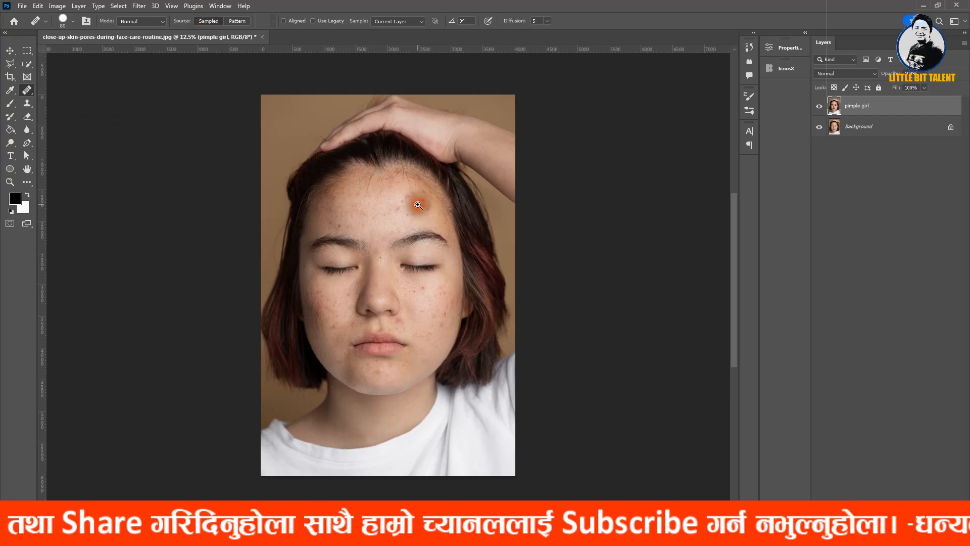
pyautogui.keyDown('ctrl'); pyautogui.click(419, 206); pyautogui.keyUp('ctrl')
pyautogui.keyDown('ctrl'); pyautogui.click(418, 206); pyautogui.keyUp('ctrl')
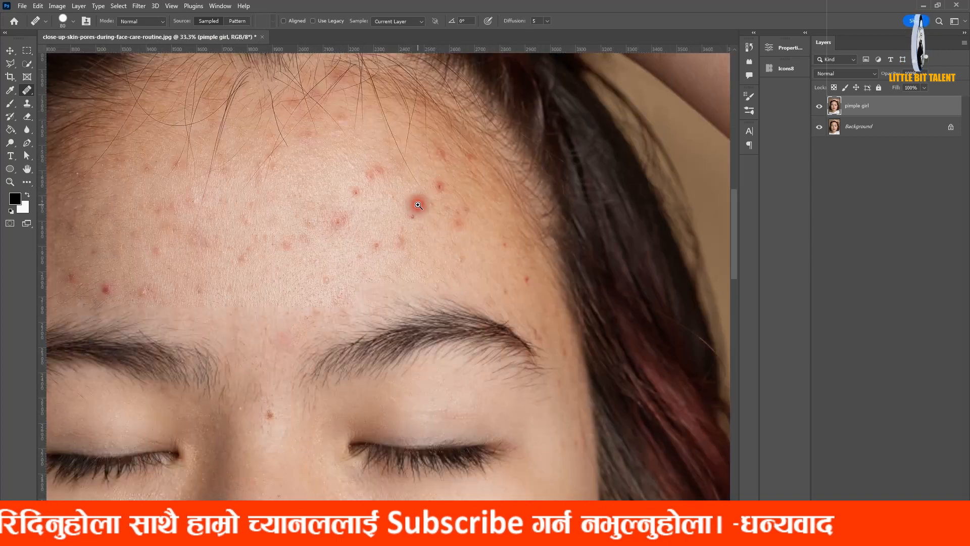
pyautogui.keyDown('ctrl'); pyautogui.click(382, 207); pyautogui.keyUp('ctrl')
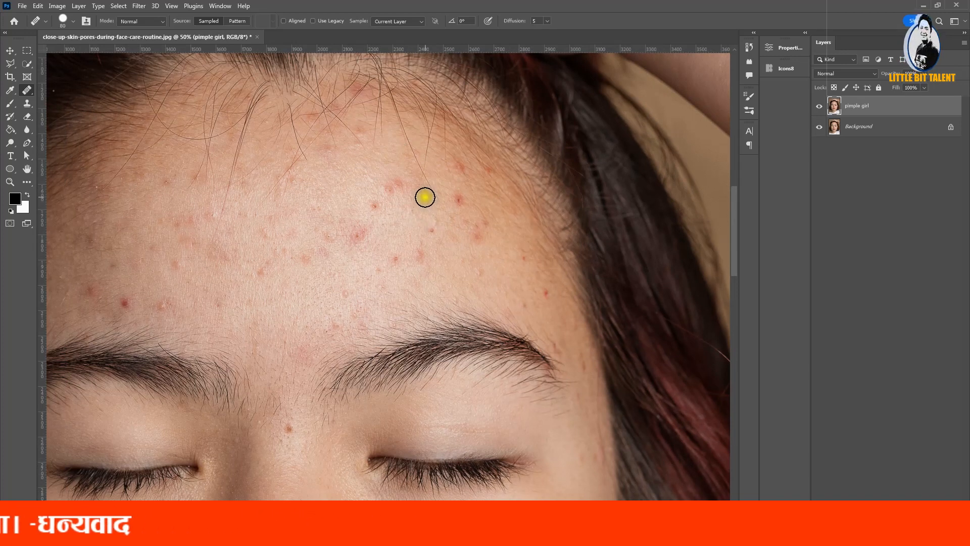
pyautogui.click(370, 174)
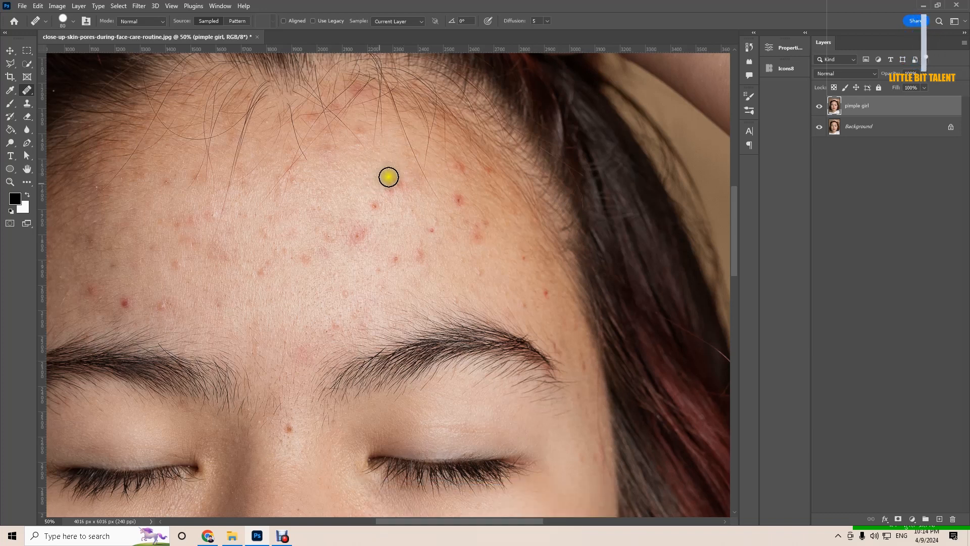
pyautogui.click(390, 191)
pyautogui.click(373, 206)
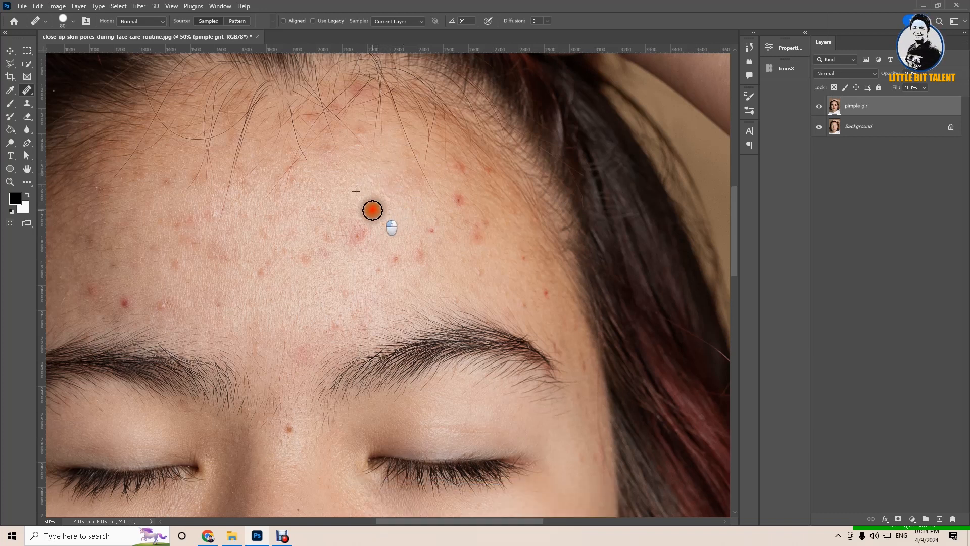
pyautogui.moveTo(375, 205)
pyautogui.mouseDown()
pyautogui.moveTo(355, 237)
pyautogui.moveTo(344, 215)
pyautogui.moveTo(331, 239)
pyautogui.moveTo(331, 223)
pyautogui.moveTo(322, 249)
pyautogui.mouseUp()
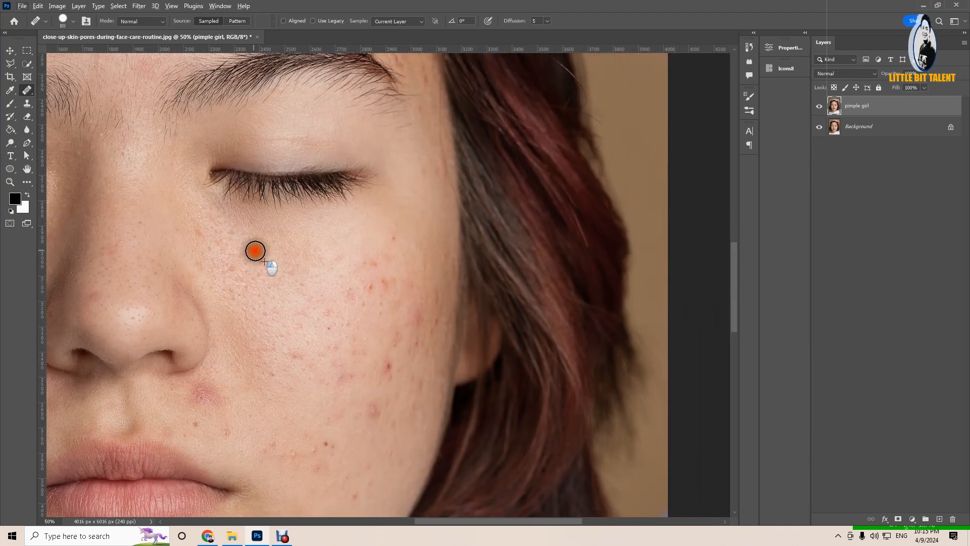
# Step: Heal the remaining blemishes on both cheeks and around the nose and mouth with the Healing Brush
pyautogui.moveTo(253, 253); pyautogui.dragTo(341, 377)
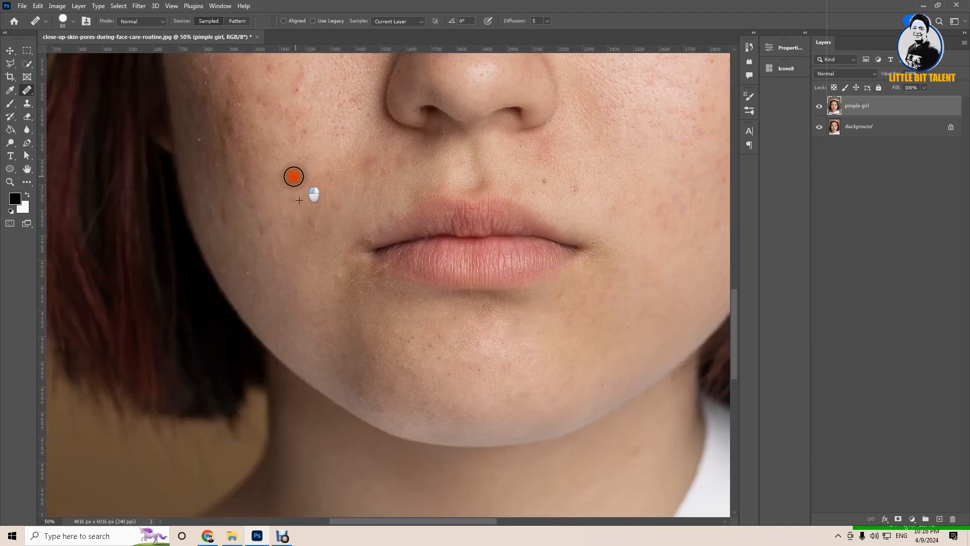
pyautogui.moveTo(293, 176); pyautogui.dragTo(279, 250)
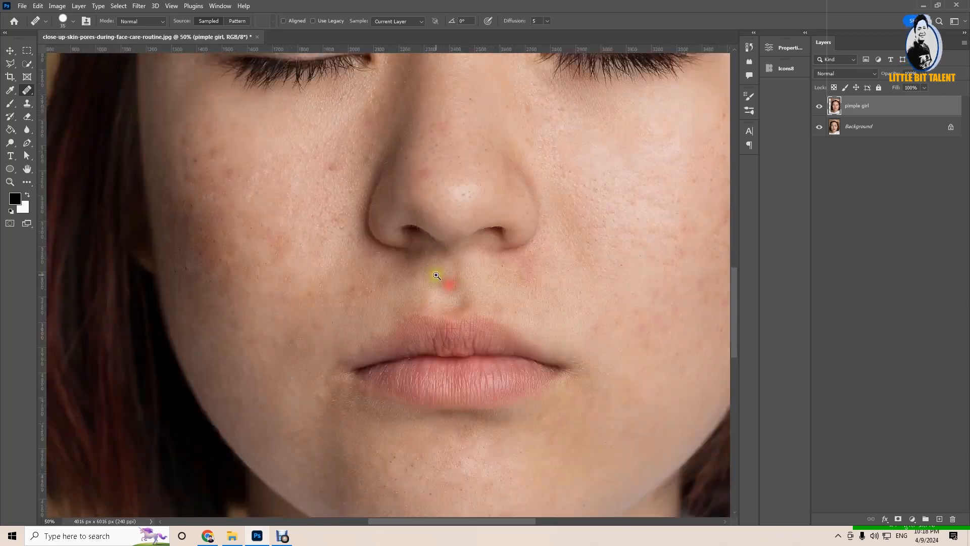
pyautogui.click(421, 343)
pyautogui.click(425, 227)
pyautogui.click(459, 308)
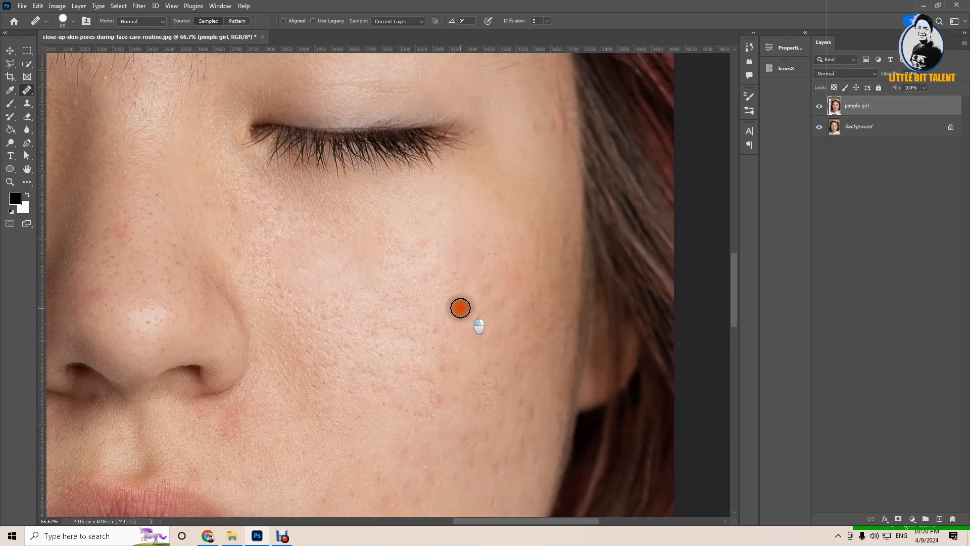
pyautogui.click(240, 200)
pyautogui.click(494, 202)
pyautogui.click(305, 217)
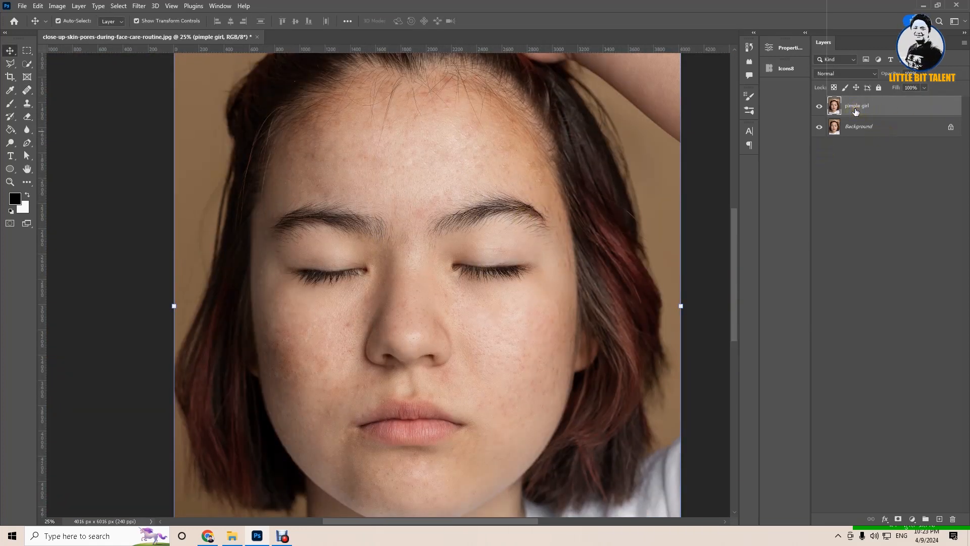
# Step: Toggle the pimple girl layer's visibility repeatedly to compare the retouched skin with the original
pyautogui.click(820, 108)
pyautogui.click(820, 107)
pyautogui.click(820, 107)
pyautogui.click(820, 108)
pyautogui.click(820, 107)
pyautogui.click(820, 107)
pyautogui.click(820, 107)
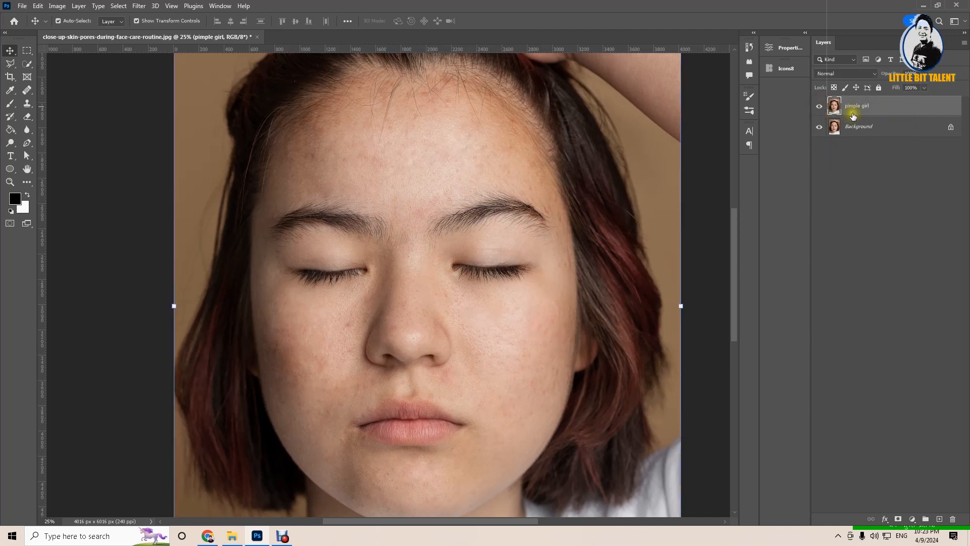
# Step: Duplicate the pimple girl layer and rename the copy "Soft Skin"
pyautogui.moveTo(860, 107); pyautogui.dragTo(940, 519)
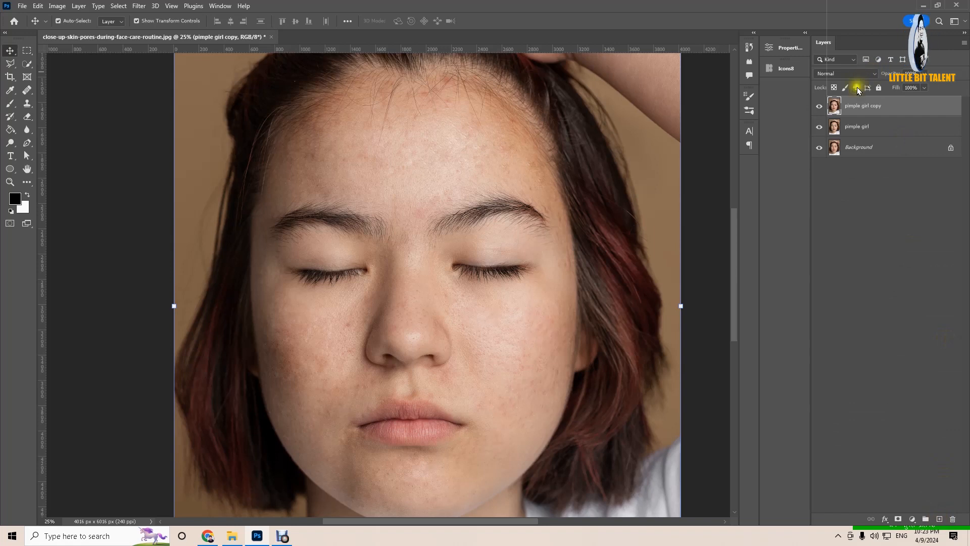
pyautogui.doubleClick(863, 107)
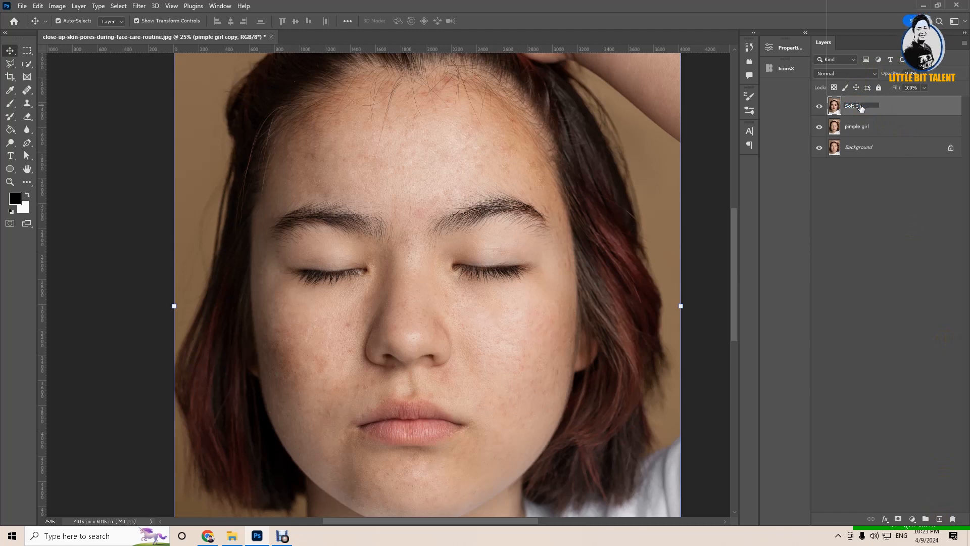
pyautogui.press('Return')
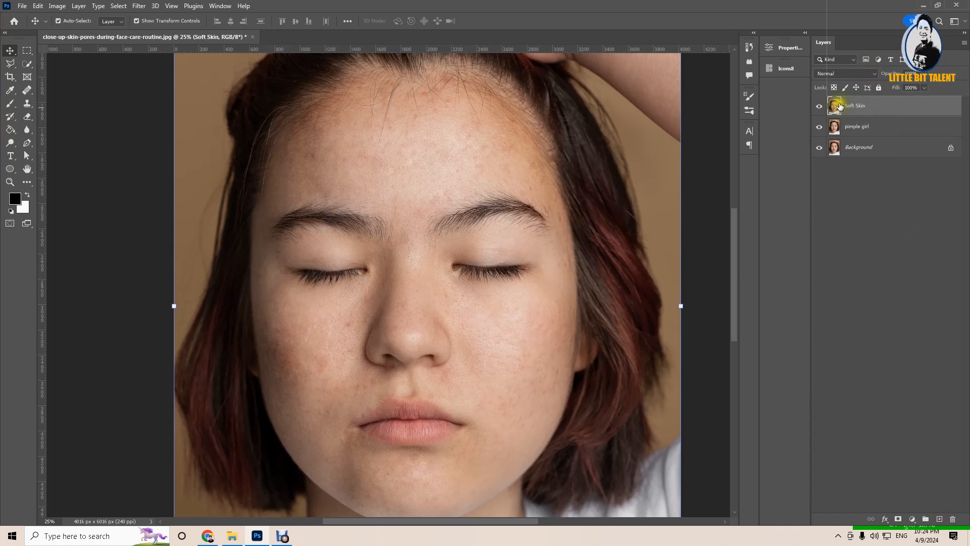
# Step: Convert the Soft Skin layer to a smart object and set its blend mode to Vivid Light
pyautogui.rightClick(876, 108)
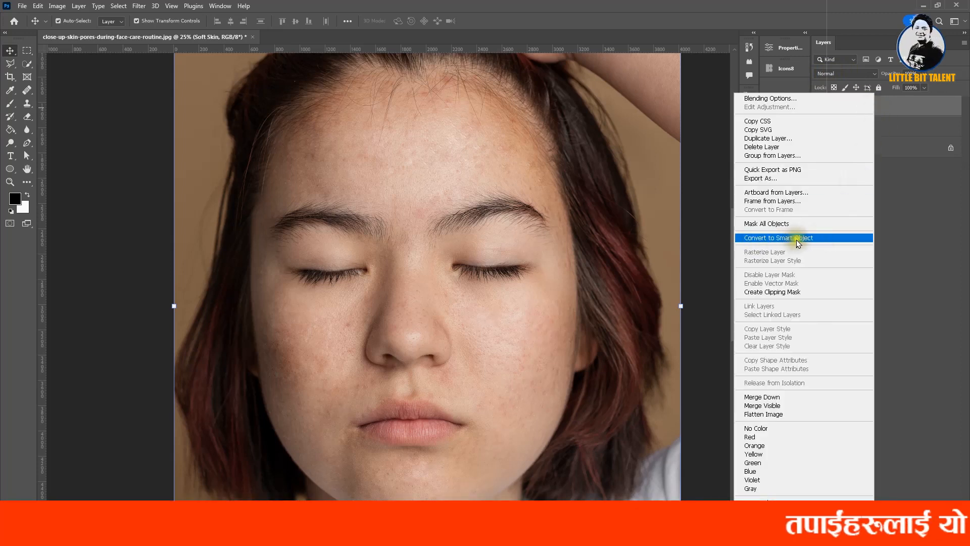
pyautogui.click(811, 238)
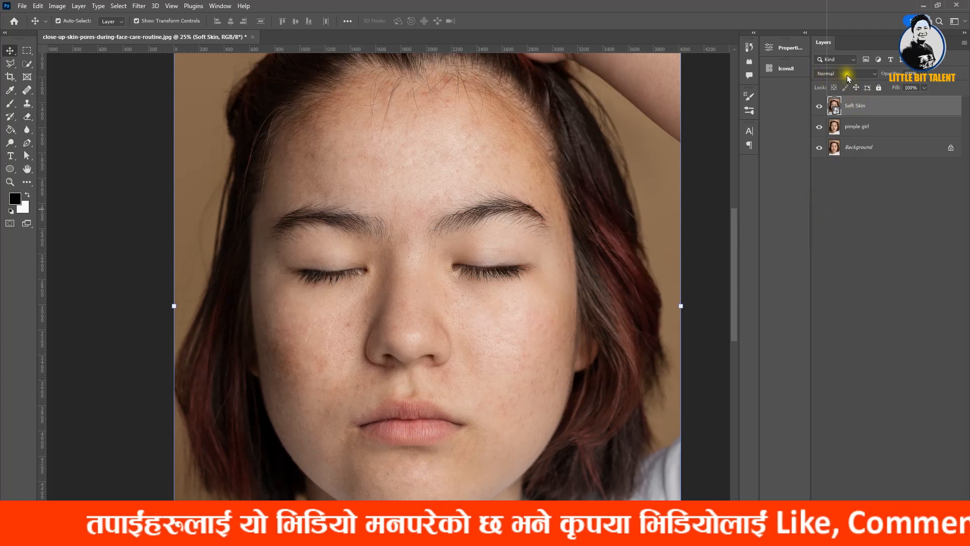
pyautogui.click(849, 75)
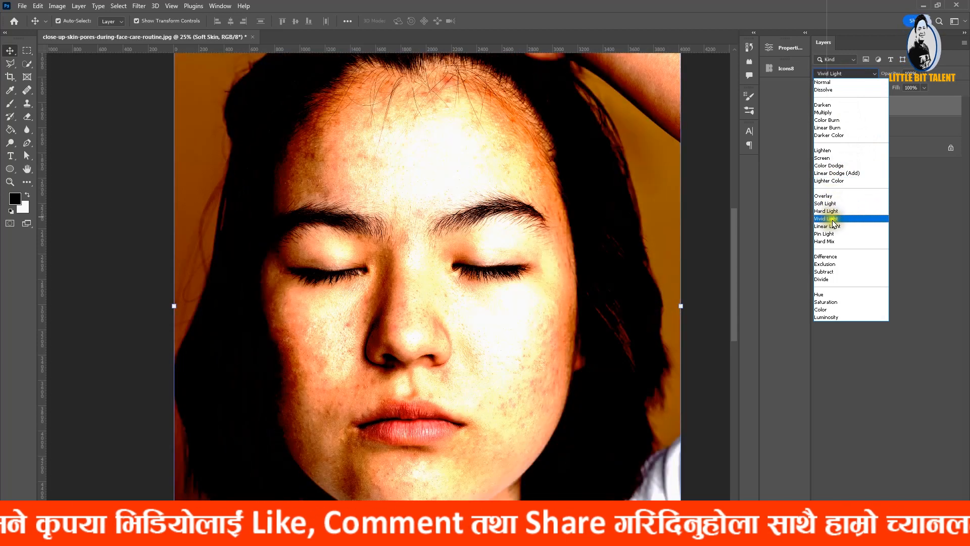
pyautogui.click(835, 221)
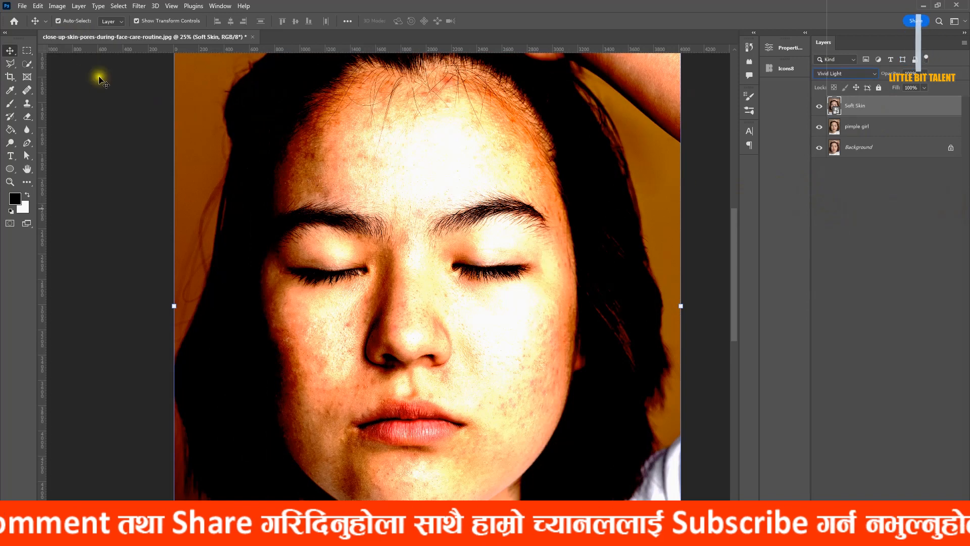
# Step: Apply an Invert adjustment to the Soft Skin layer
pyautogui.click(61, 7)
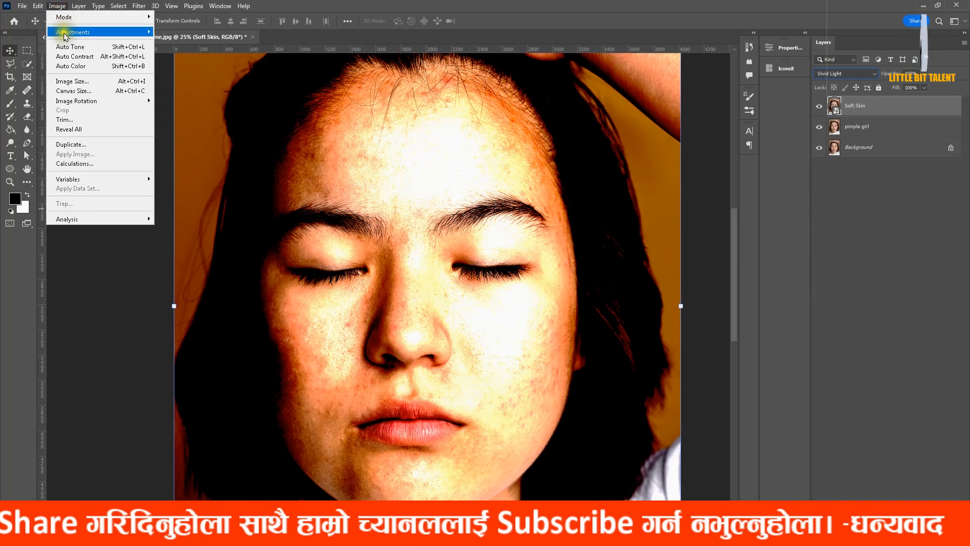
pyautogui.moveTo(65, 34)
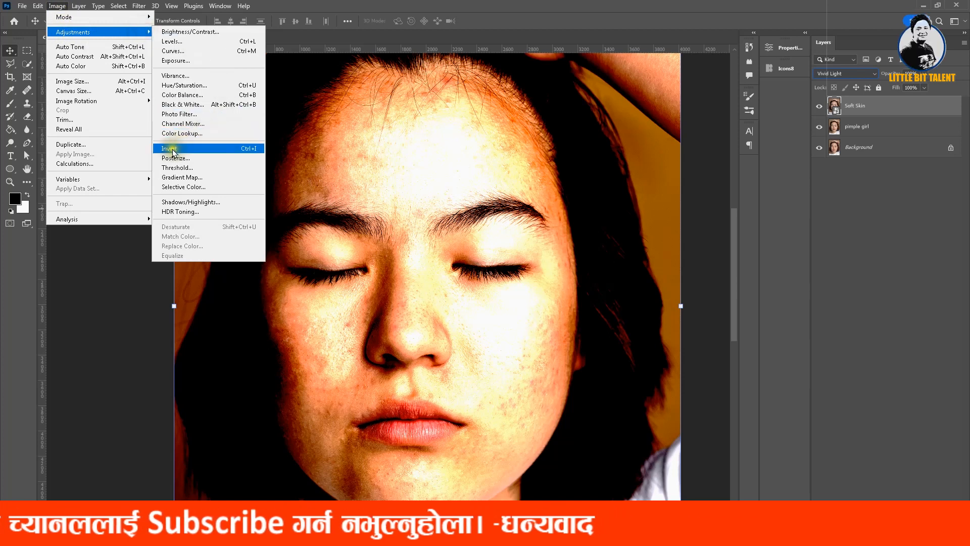
pyautogui.click(249, 151)
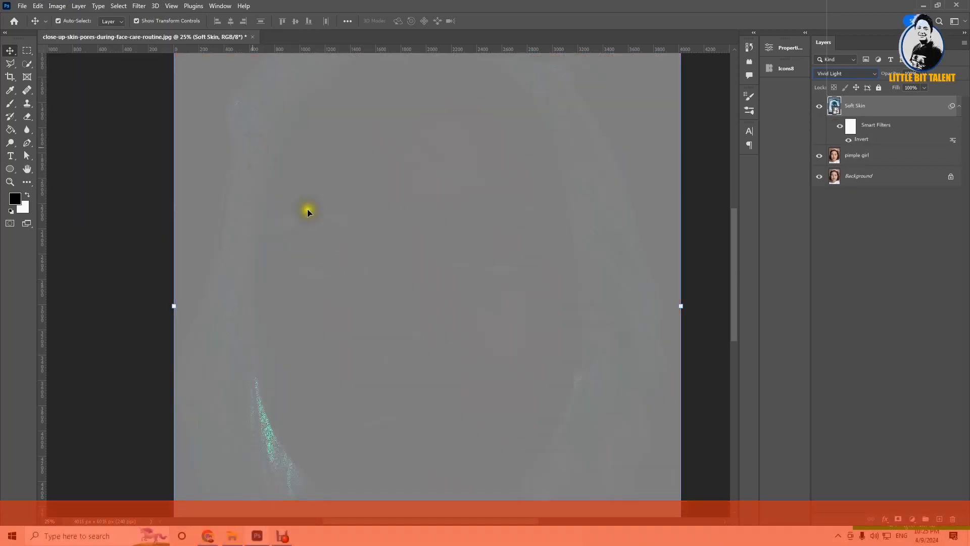
# Step: Apply a High Pass filter with a radius of 22.2 pixels to the Soft Skin layer
pyautogui.click(140, 7)
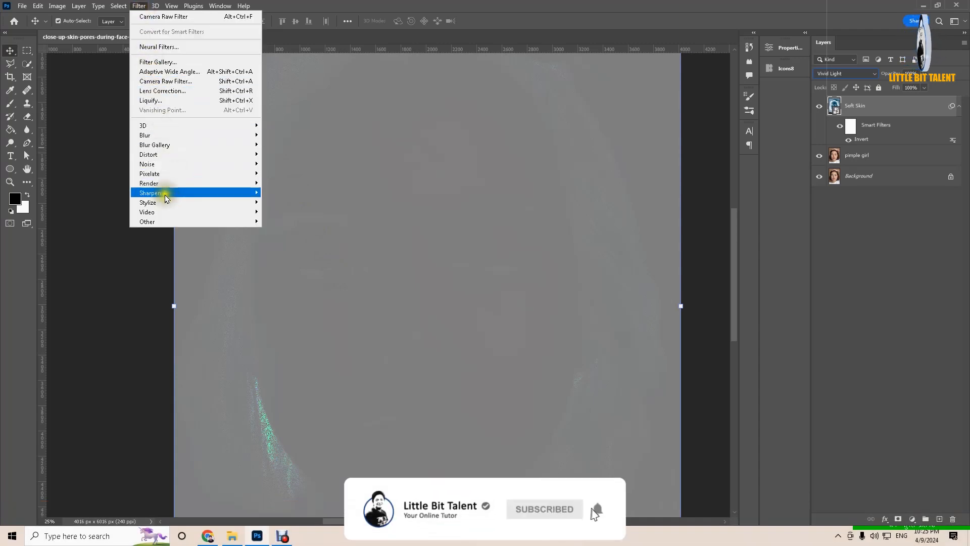
pyautogui.moveTo(150, 222)
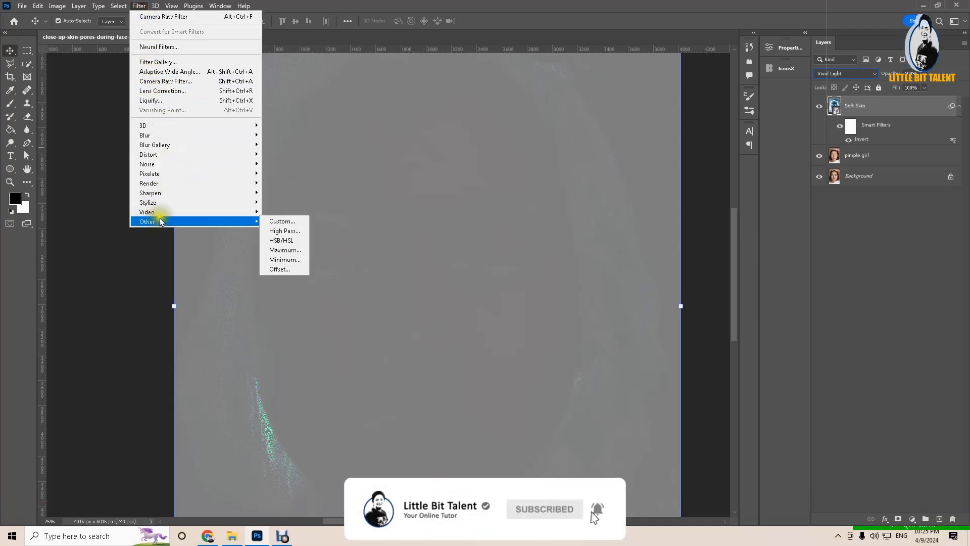
pyautogui.click(282, 231)
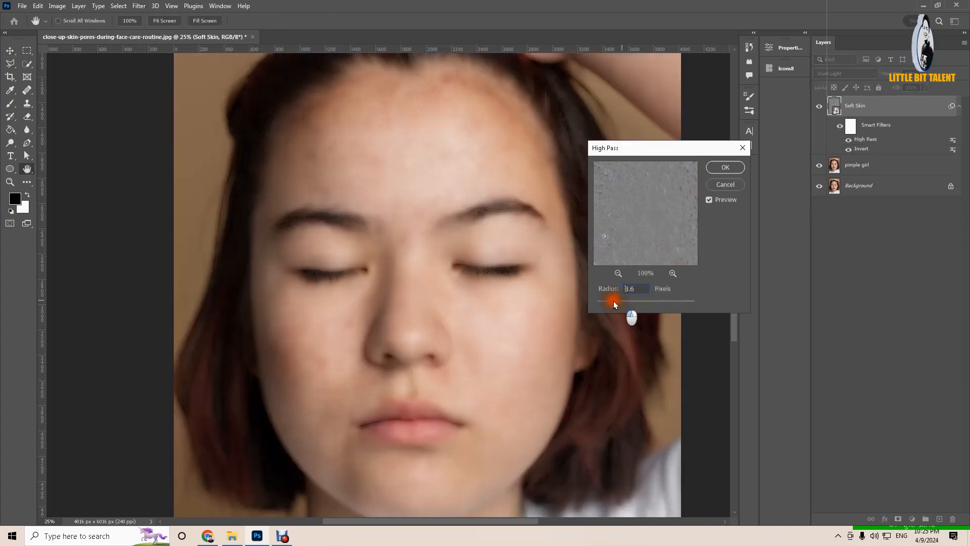
pyautogui.moveTo(593, 302); pyautogui.dragTo(593, 301)
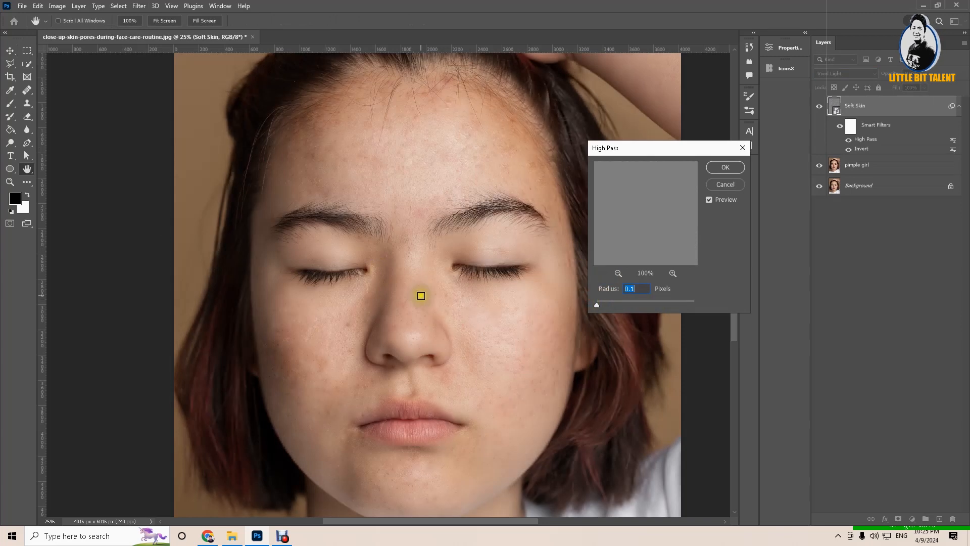
pyautogui.moveTo(597, 305); pyautogui.dragTo(599, 305)
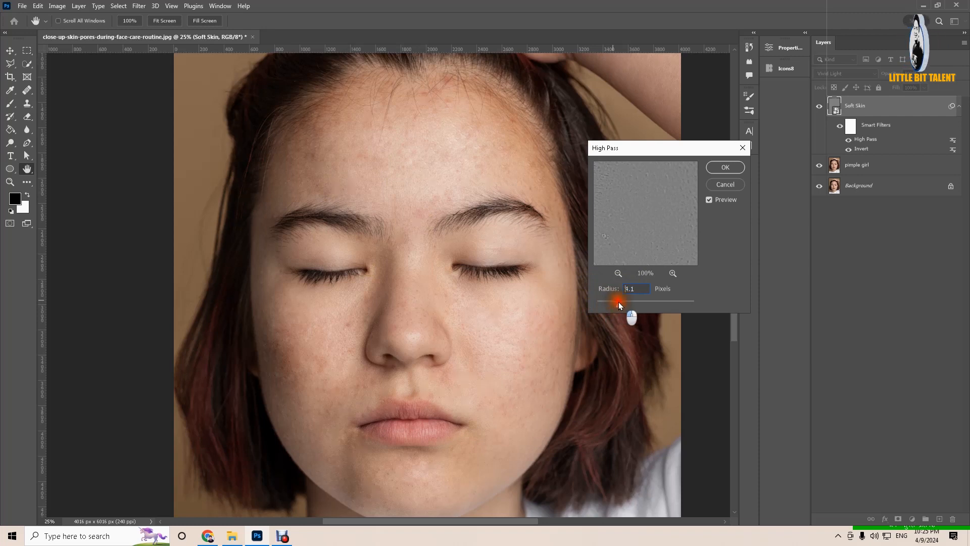
pyautogui.moveTo(622, 302); pyautogui.dragTo(626, 303)
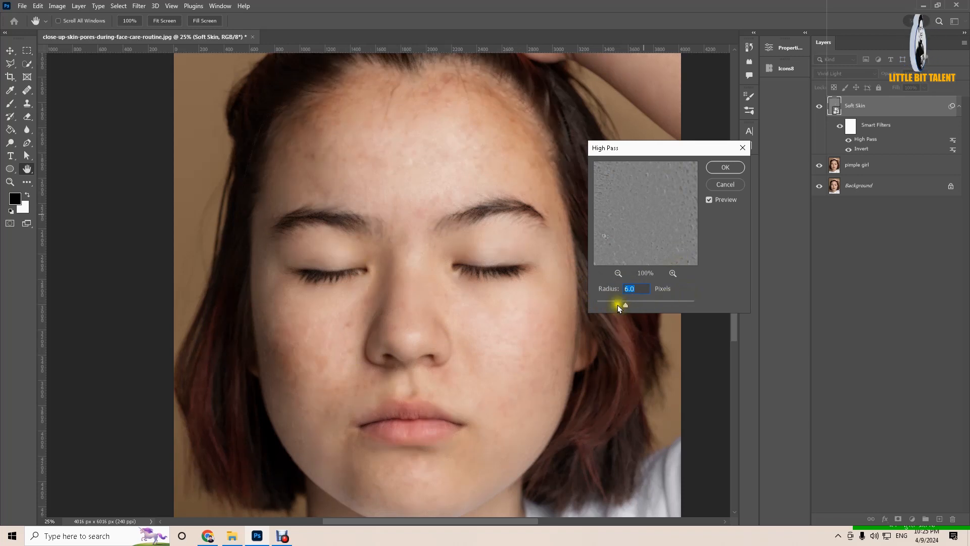
pyautogui.moveTo(636, 306); pyautogui.dragTo(640, 304)
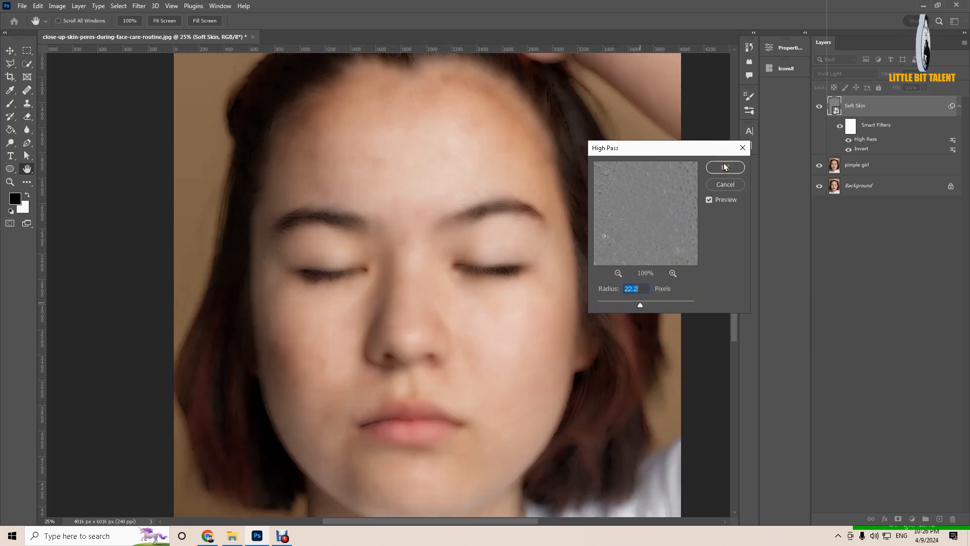
pyautogui.click(726, 165)
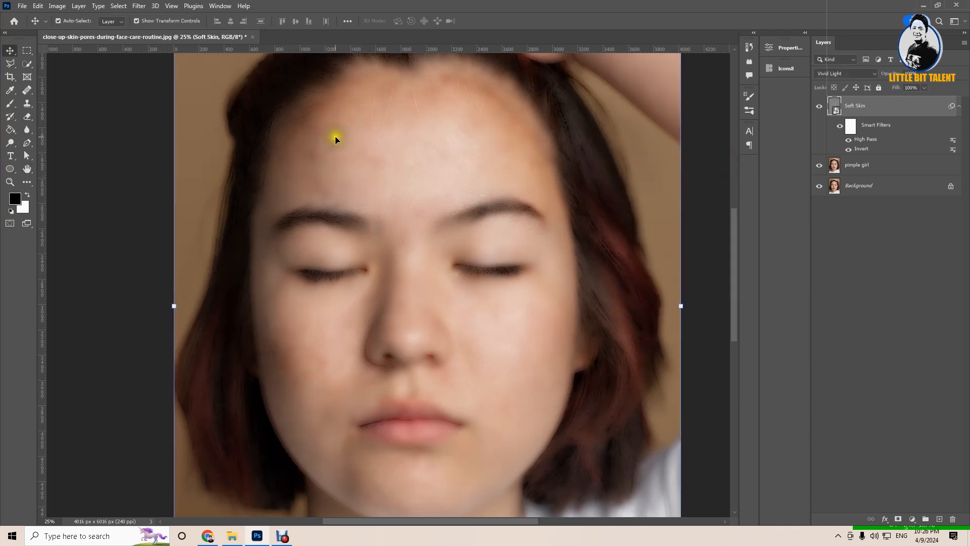
# Step: Apply a Gaussian Blur with a radius of 4.9 pixels to the Soft Skin layer
pyautogui.click(141, 7)
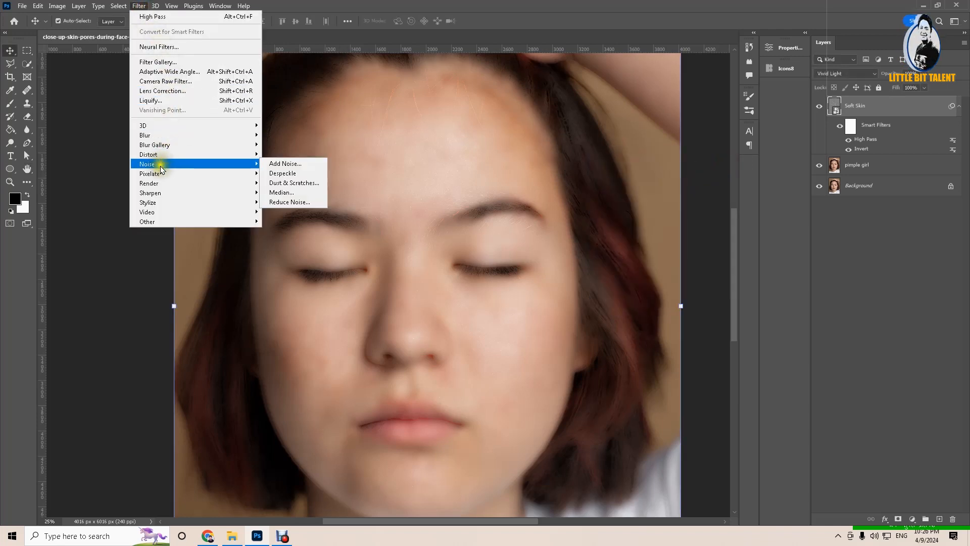
pyautogui.click(153, 136)
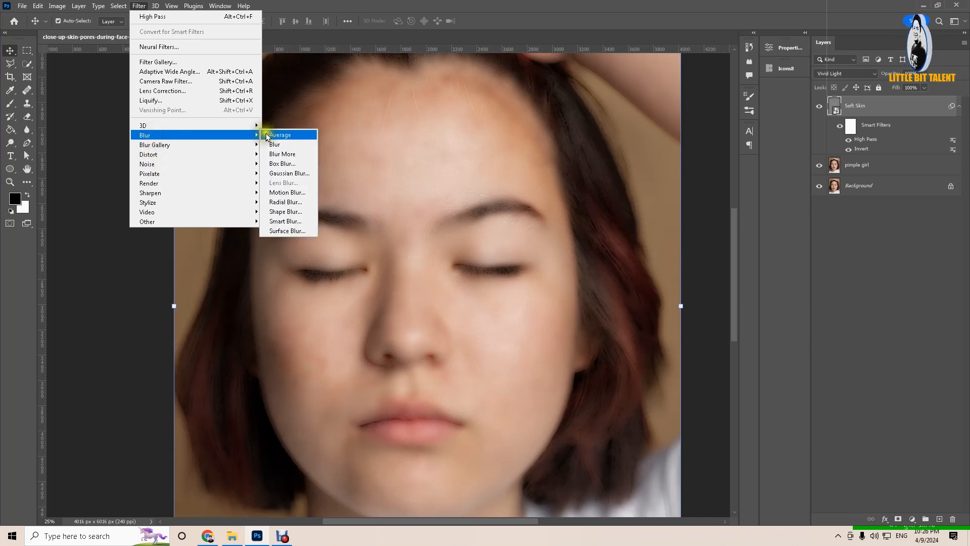
pyautogui.click(284, 174)
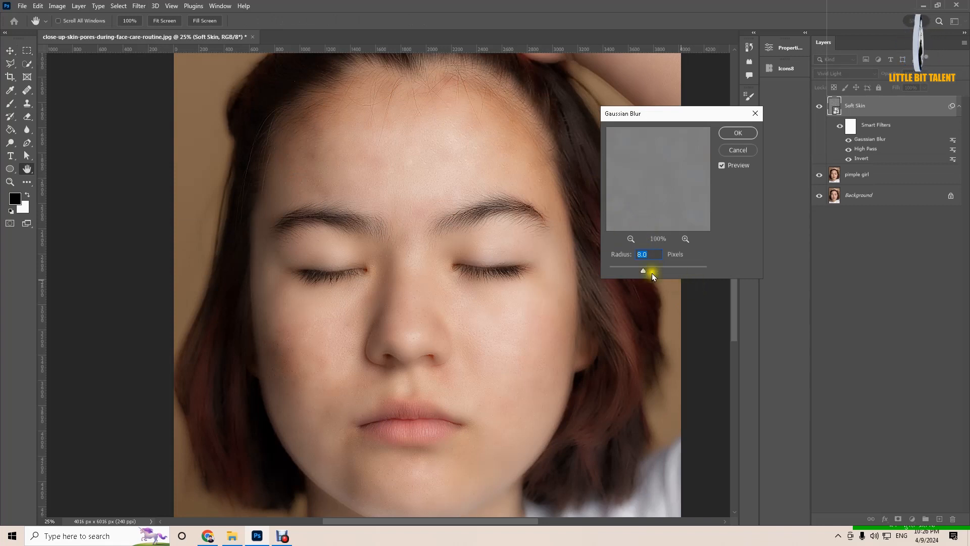
pyautogui.moveTo(644, 271); pyautogui.dragTo(712, 270)
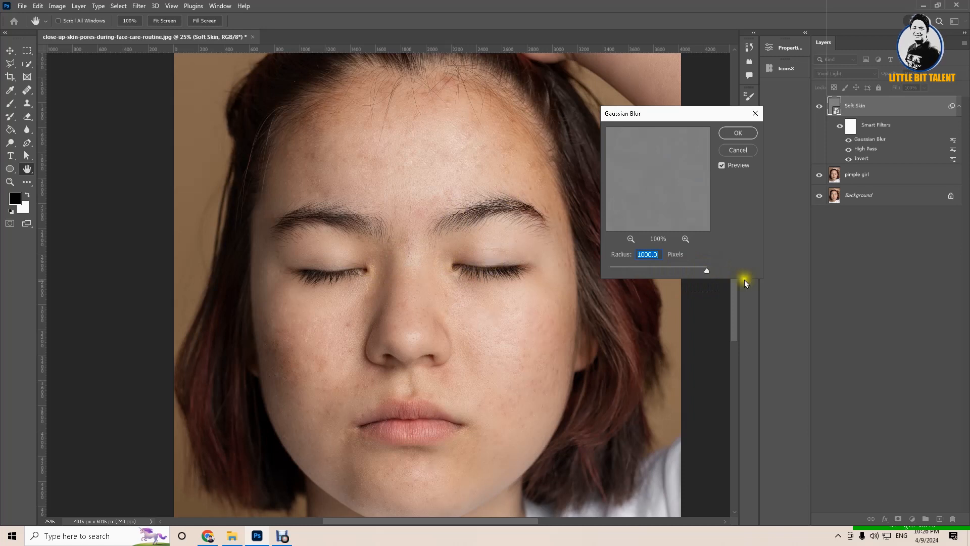
pyautogui.moveTo(706, 271); pyautogui.dragTo(674, 272)
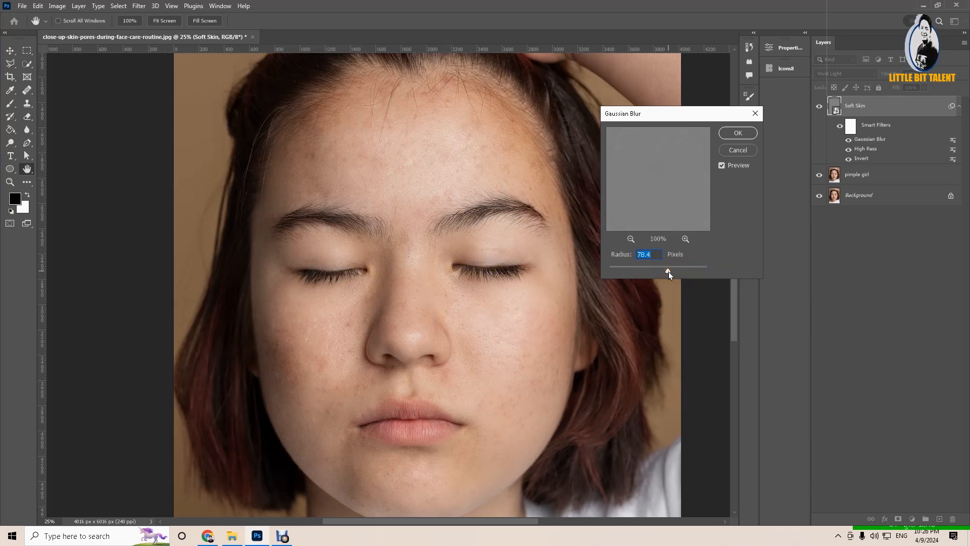
pyautogui.moveTo(661, 272); pyautogui.dragTo(638, 269)
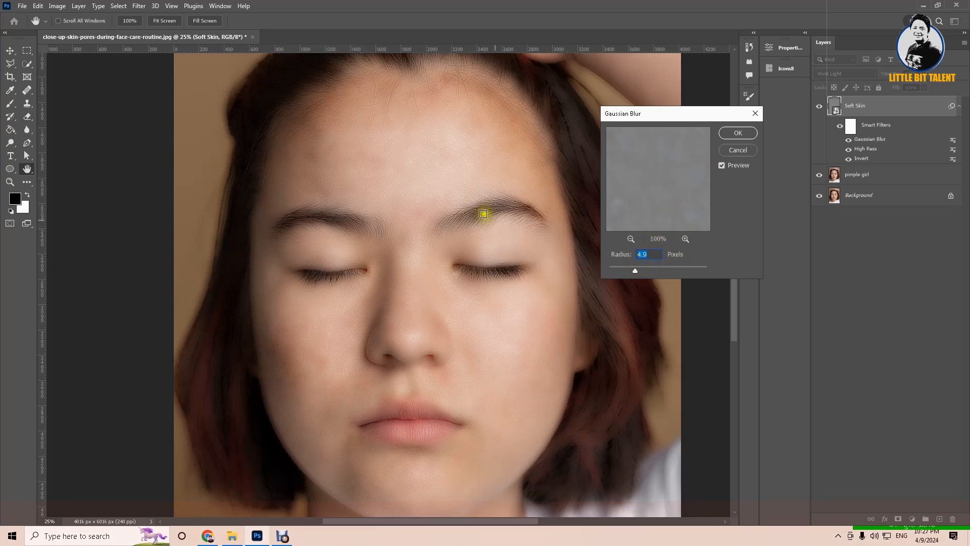
pyautogui.click(738, 134)
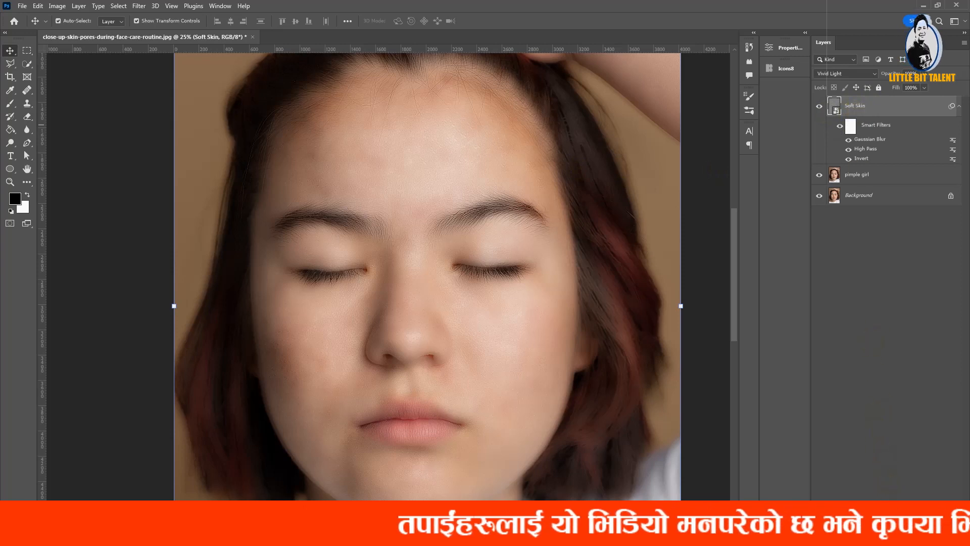
# Step: Add a layer mask to the Soft Skin layer and invert it to black
pyautogui.click(874, 518)
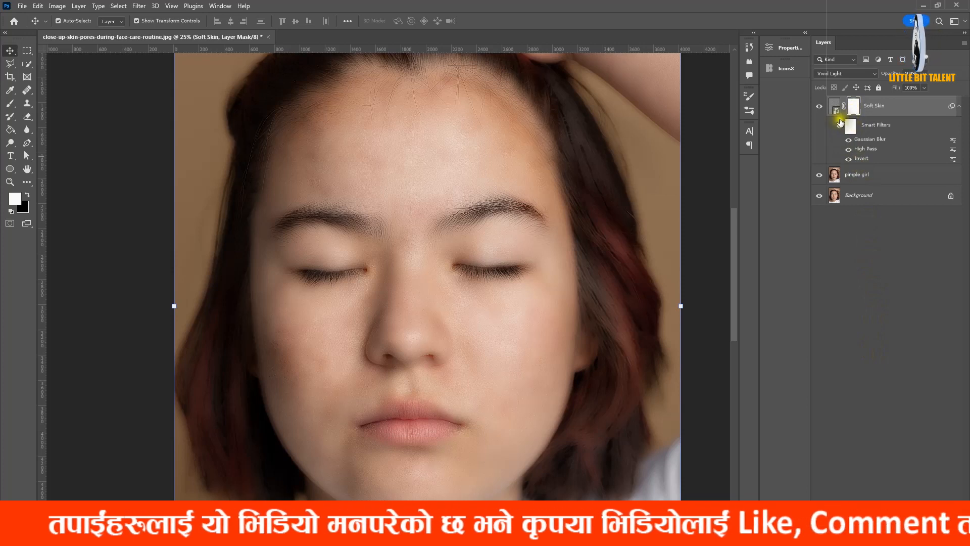
pyautogui.click(855, 106)
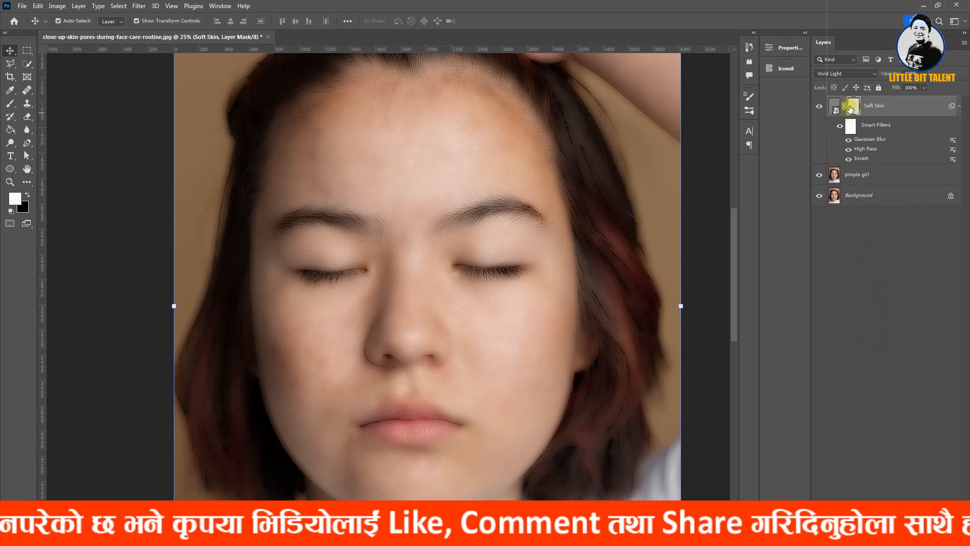
pyautogui.click(57, 6)
pyautogui.click(70, 33)
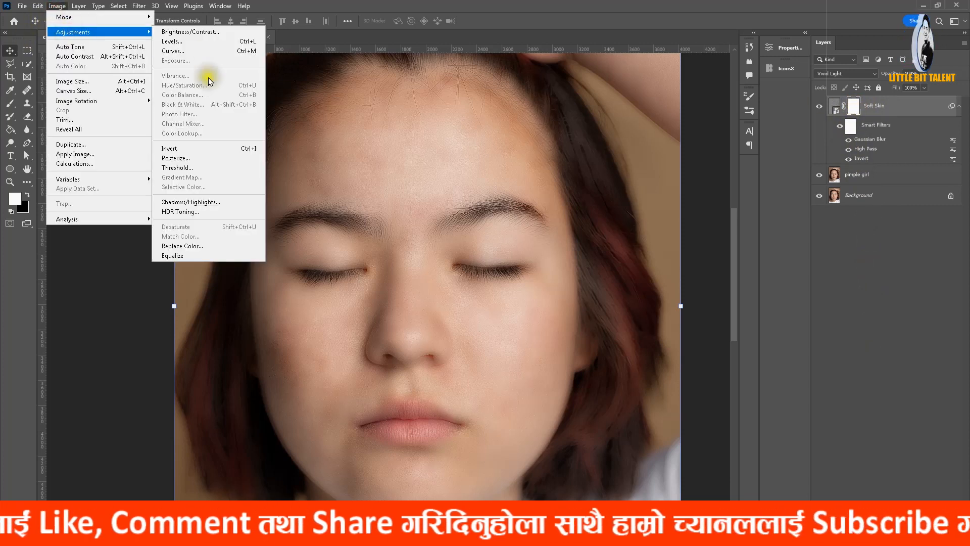
pyautogui.click(239, 150)
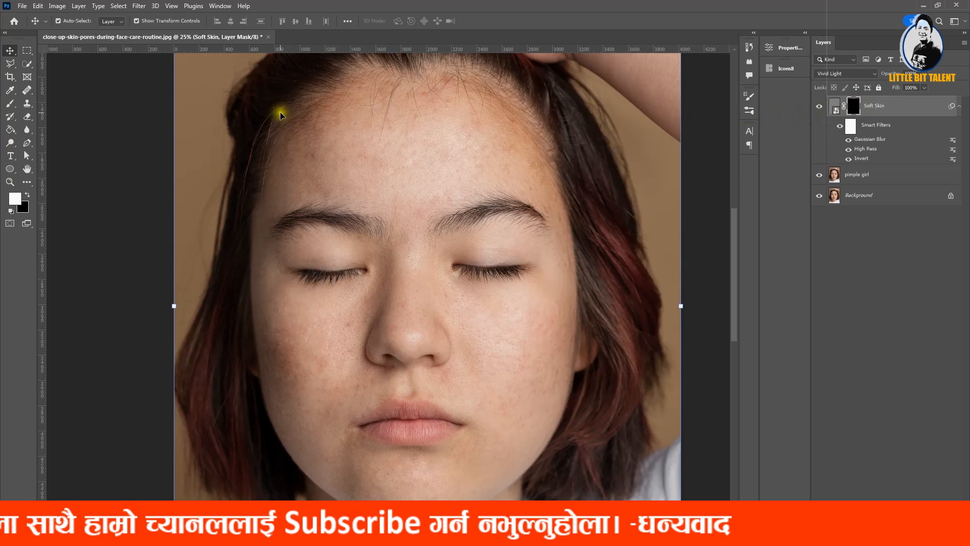
# Step: Paint white on the Soft Skin mask with a 125-pixel Brush over the forehead, starting beside the hairline
pyautogui.click(10, 104)
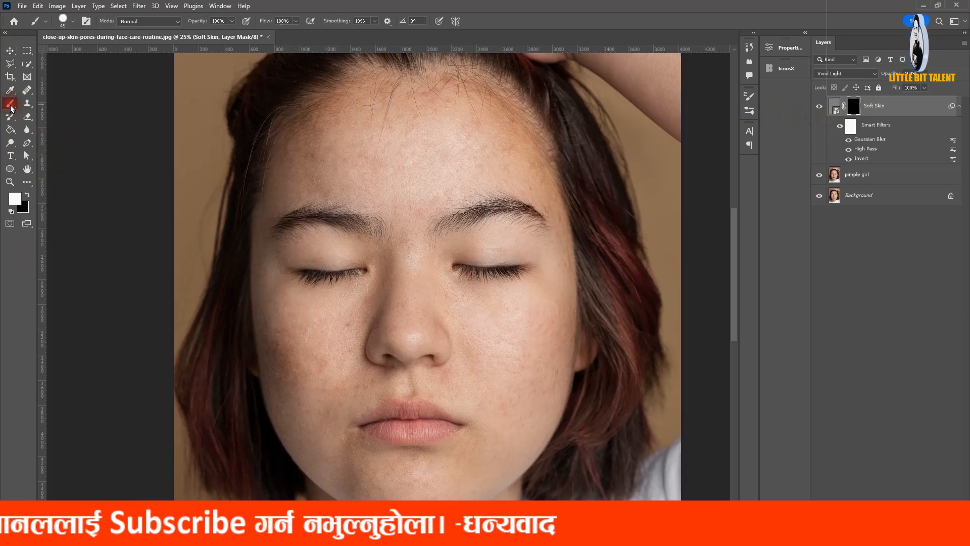
pyautogui.rightClick(11, 106)
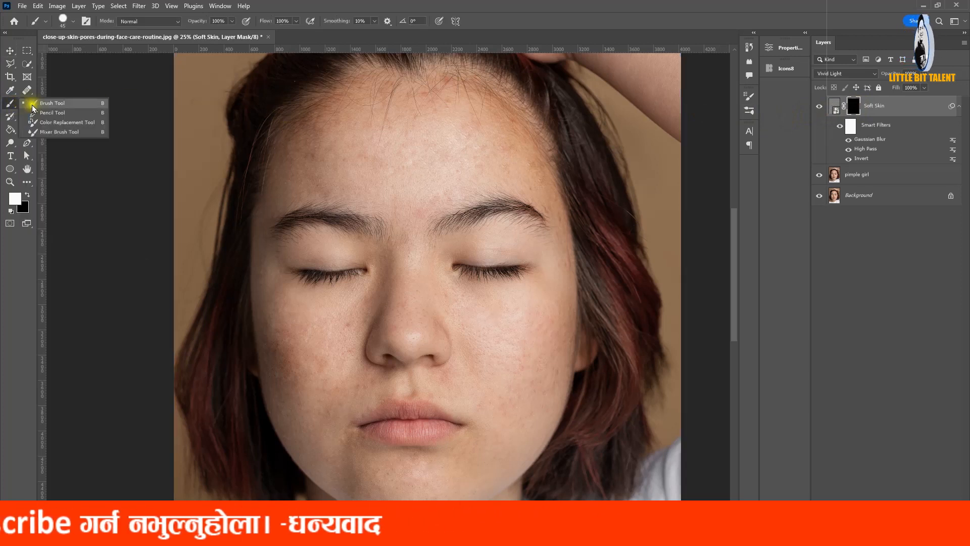
pyautogui.click(46, 105)
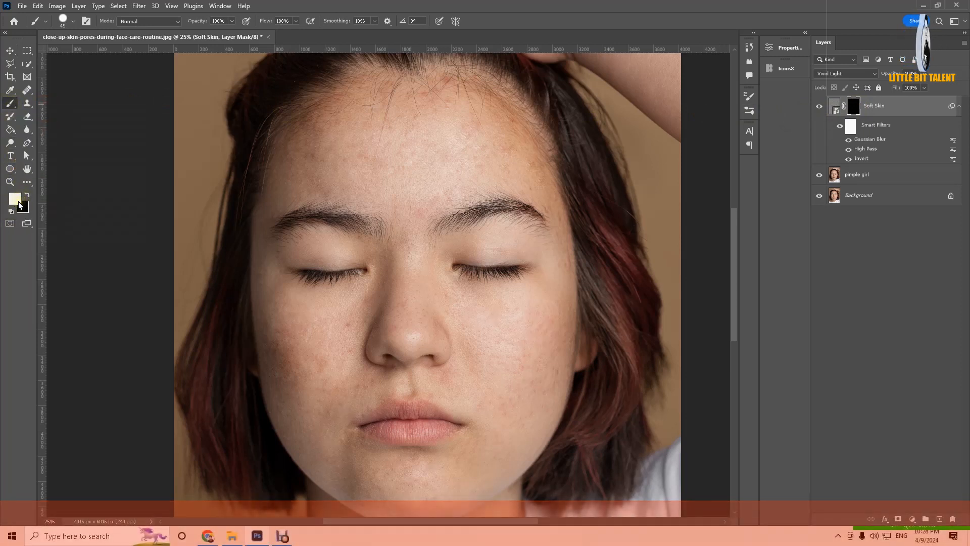
pyautogui.press('d')
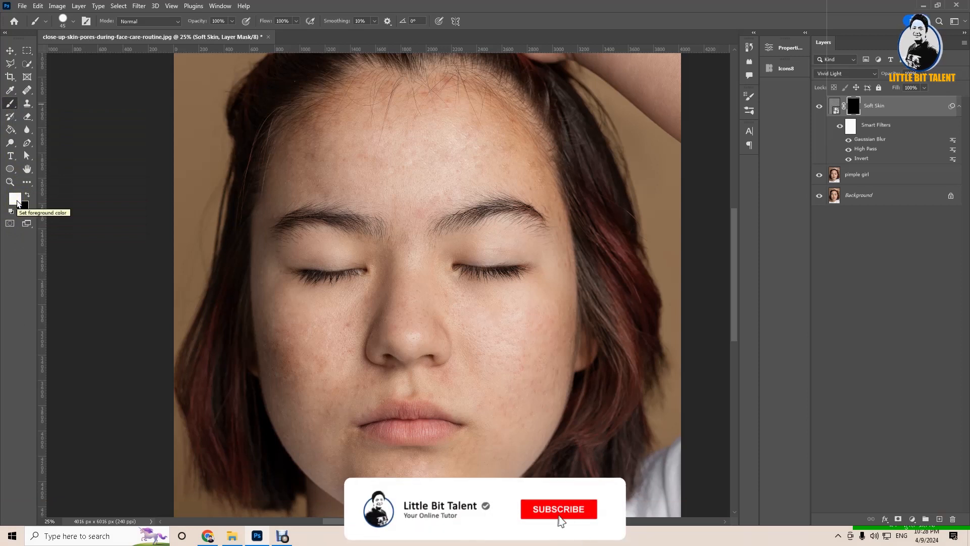
pyautogui.keyDown('ctrl'); pyautogui.click(476, 154); pyautogui.keyUp('ctrl')
pyautogui.keyDown('ctrl'); pyautogui.click(477, 154); pyautogui.keyUp('ctrl')
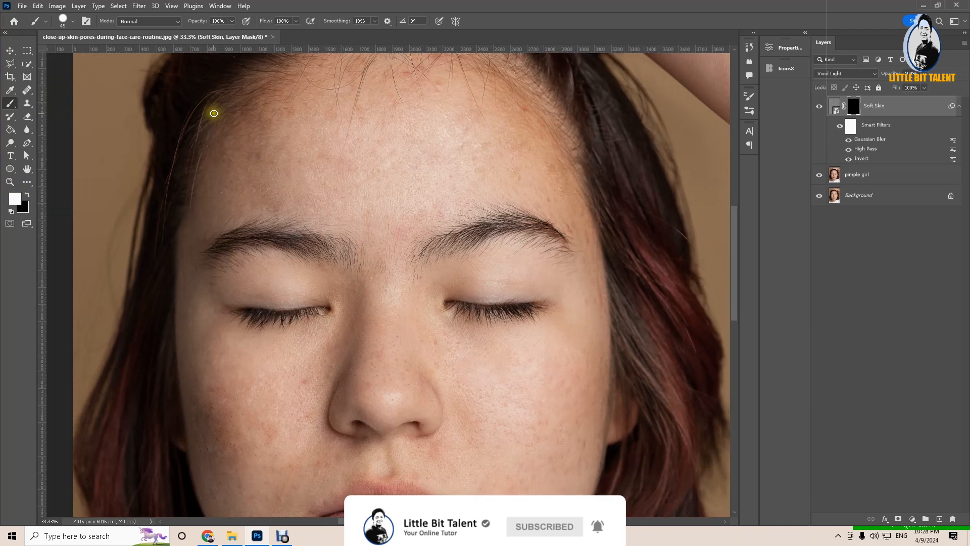
pyautogui.press(']')
pyautogui.press(']')
pyautogui.press(']')
pyautogui.press(']')
pyautogui.press(']')
pyautogui.press(']')
pyautogui.press(']')
pyautogui.press(']')
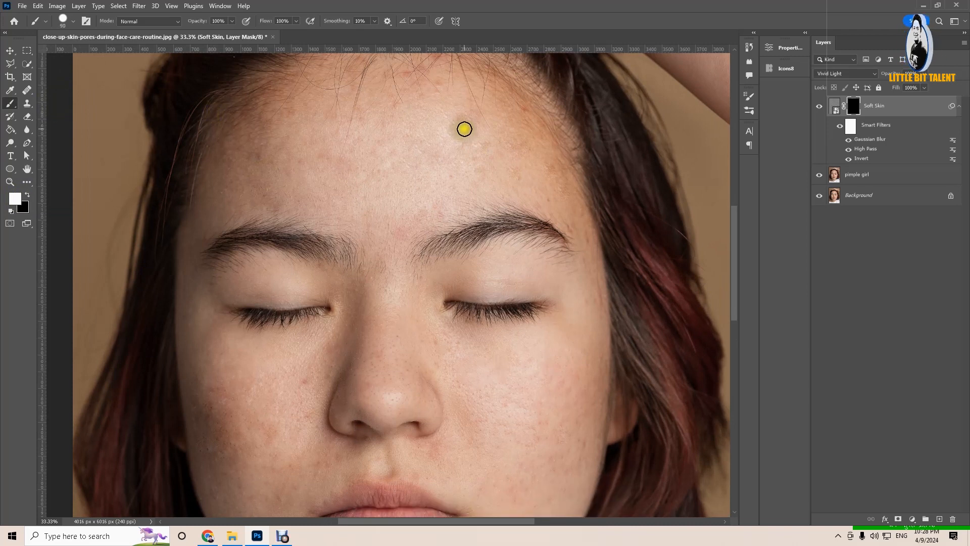
pyautogui.press('[')
pyautogui.moveTo(453, 112)
pyautogui.mouseDown()
pyautogui.moveTo(470, 115)
pyautogui.moveTo(533, 173)
pyautogui.moveTo(522, 138)
pyautogui.moveTo(561, 186)
pyautogui.mouseUp()
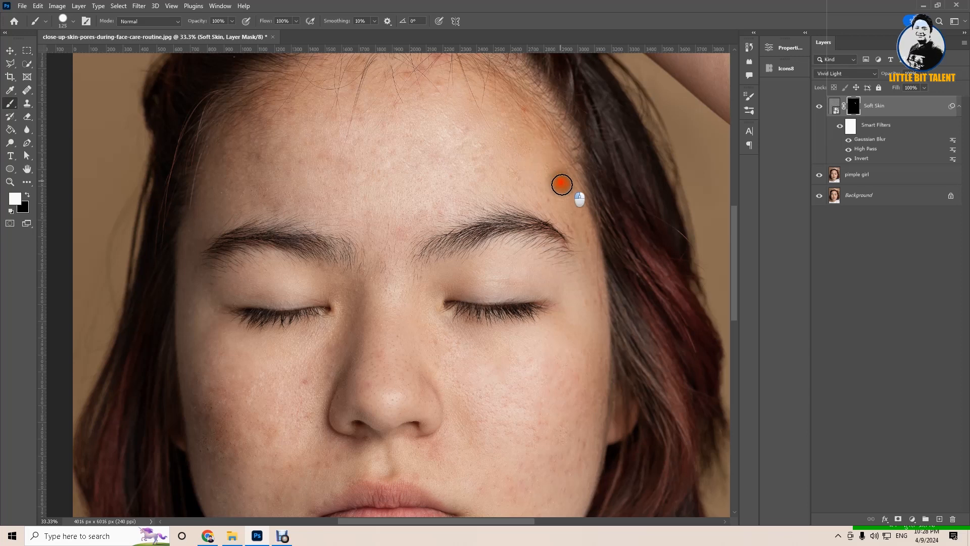
# Step: Paint the rest of the facial skin white on the Soft Skin mask, covering the nose, cheeks and chin
pyautogui.scroll(-5, 342, 172)
pyautogui.scroll(-1, 230, 389)
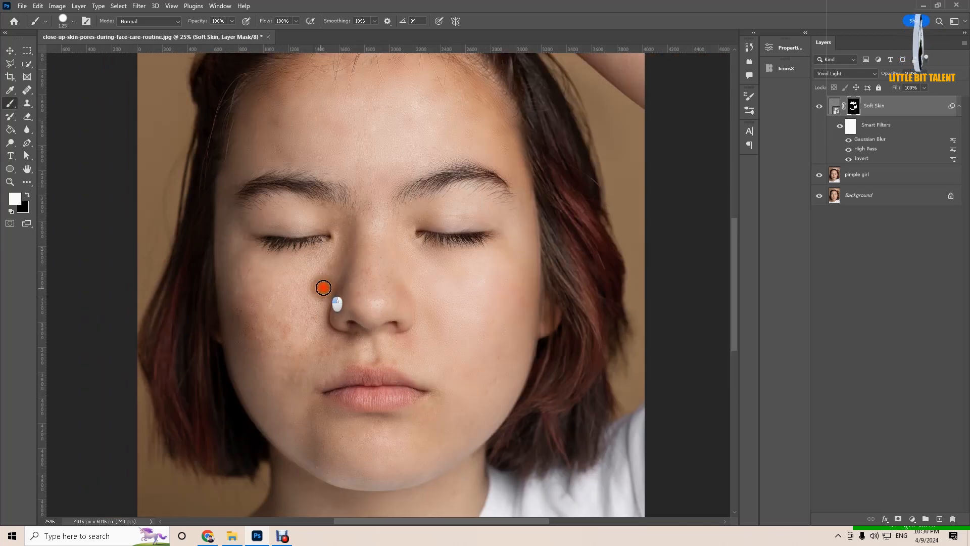
pyautogui.moveTo(407, 283)
pyautogui.mouseDown()
pyautogui.moveTo(240, 180)
pyautogui.moveTo(411, 335)
pyautogui.moveTo(412, 199)
pyautogui.mouseUp()
pyautogui.moveTo(446, 331)
pyautogui.mouseDown()
pyautogui.moveTo(245, 321)
pyautogui.moveTo(412, 399)
pyautogui.moveTo(443, 424)
pyautogui.mouseUp()
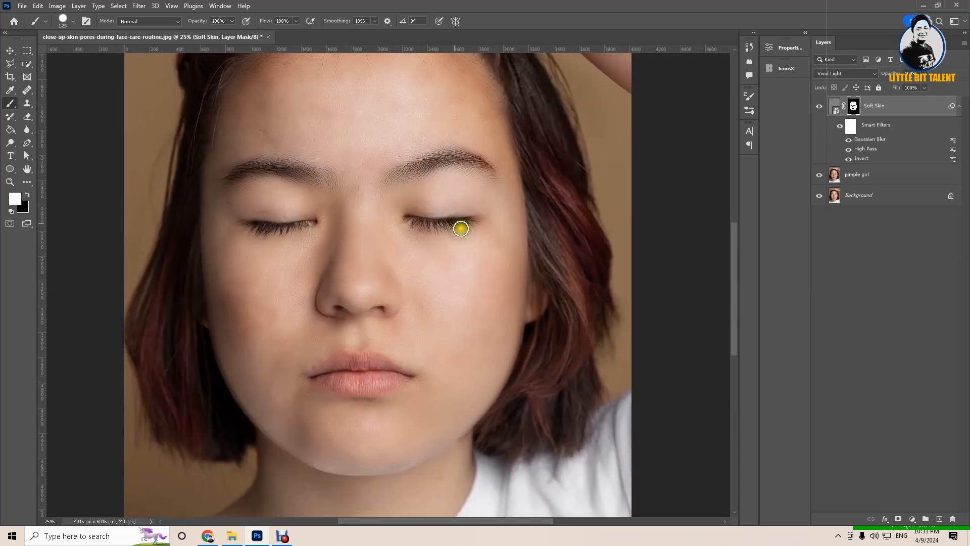
# Step: Toggle the visibility of the Soft Skin and pimple girl layers to compare the retouch with the original
pyautogui.click(820, 106)
pyautogui.click(819, 107)
pyautogui.click(819, 107)
pyautogui.click(819, 175)
pyautogui.click(819, 175)
pyautogui.click(820, 106)
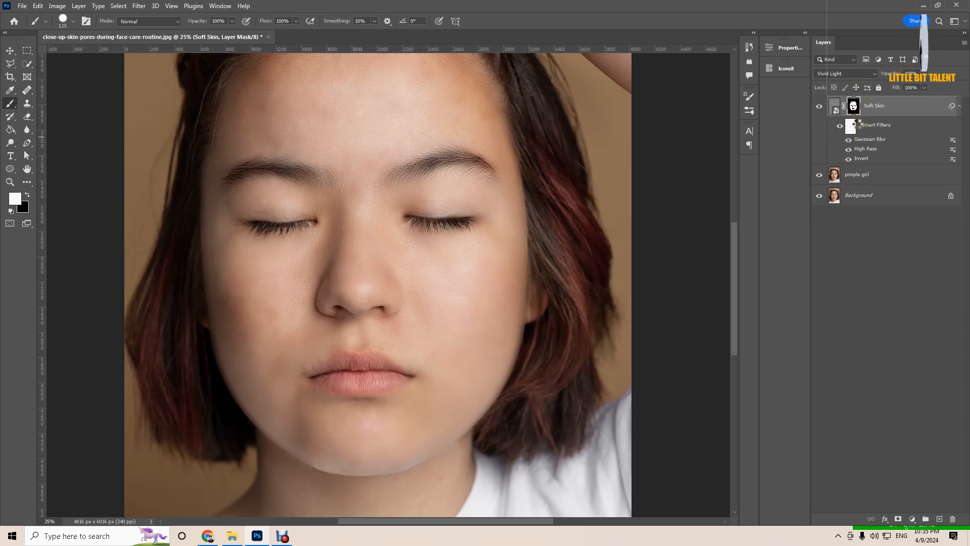
# Step: Stamp all visible layers into a new top layer and rename it "shapen"
pyautogui.hotkey('ctrl', 'alt', 'shift', 'e')
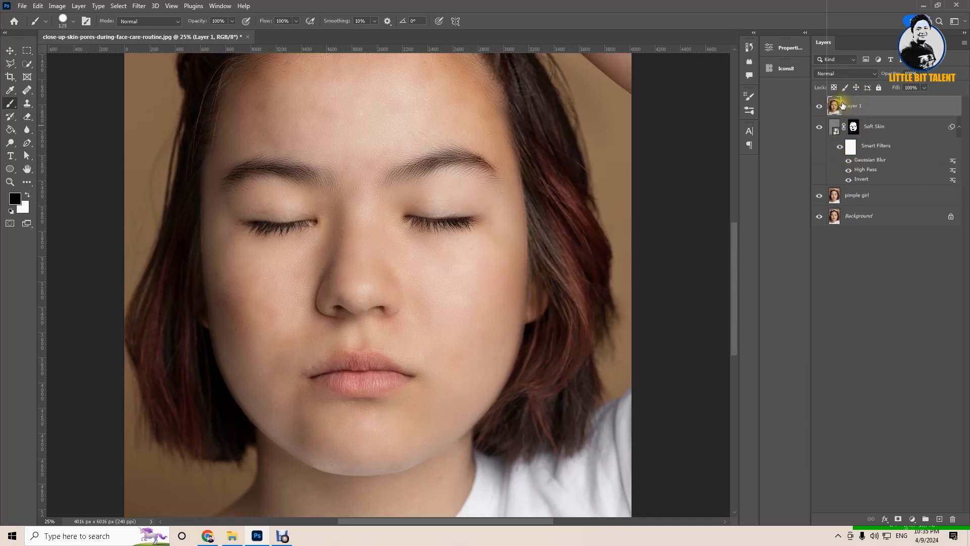
pyautogui.click(857, 109)
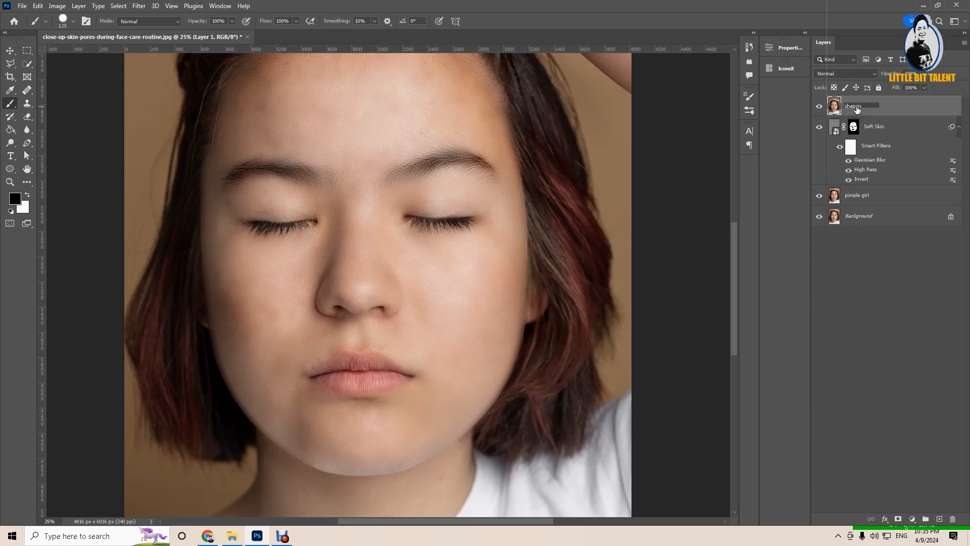
pyautogui.write('shapen')
pyautogui.click(888, 105)
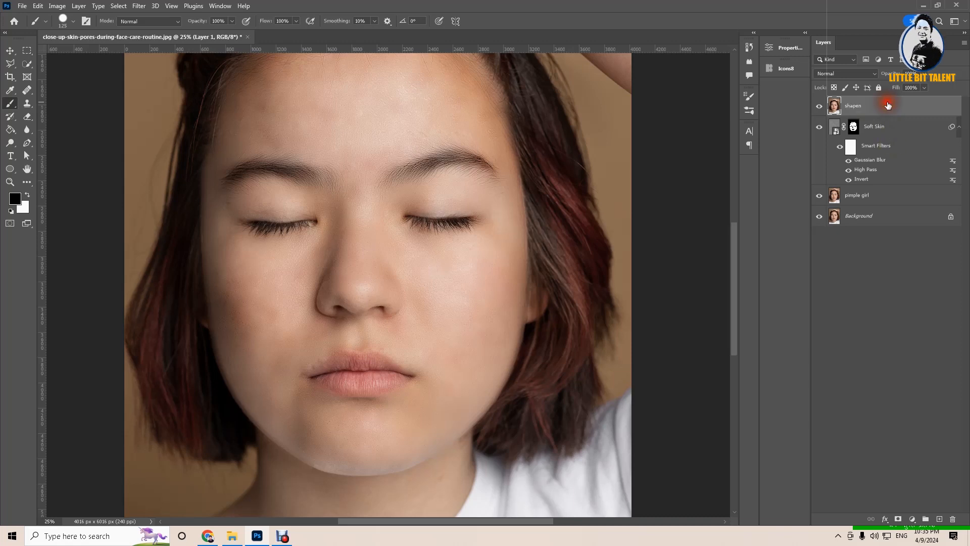
# Step: Convert the shapen layer to a smart object
pyautogui.rightClick(859, 107)
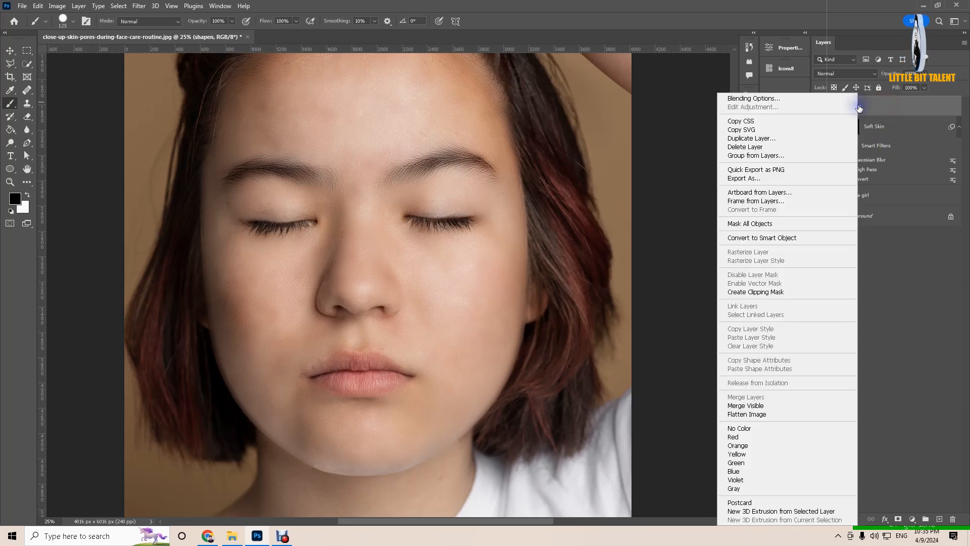
pyautogui.click(771, 237)
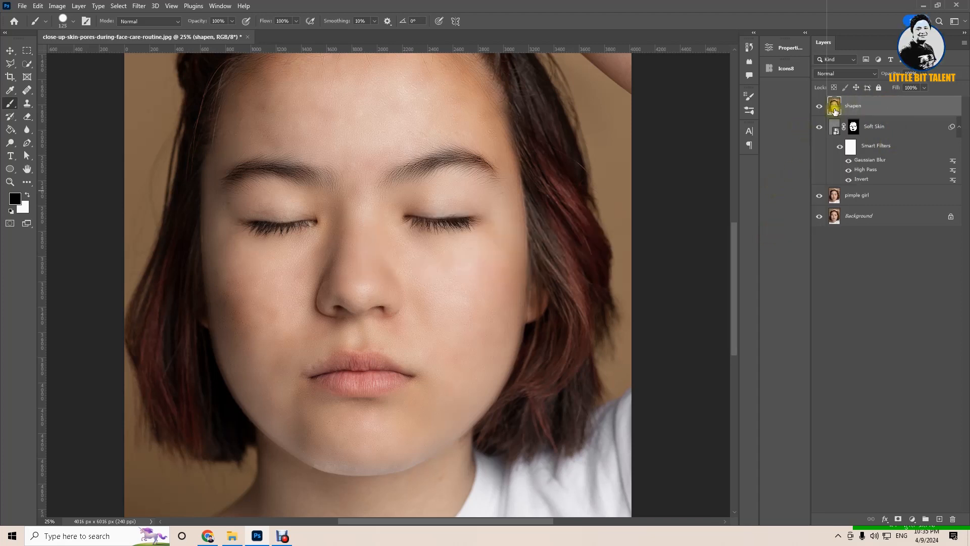
# Step: Apply the Camera Raw Filter to the shapen layer with Texture +36, Clarity -36 and Dehaze -23
pyautogui.click(140, 8)
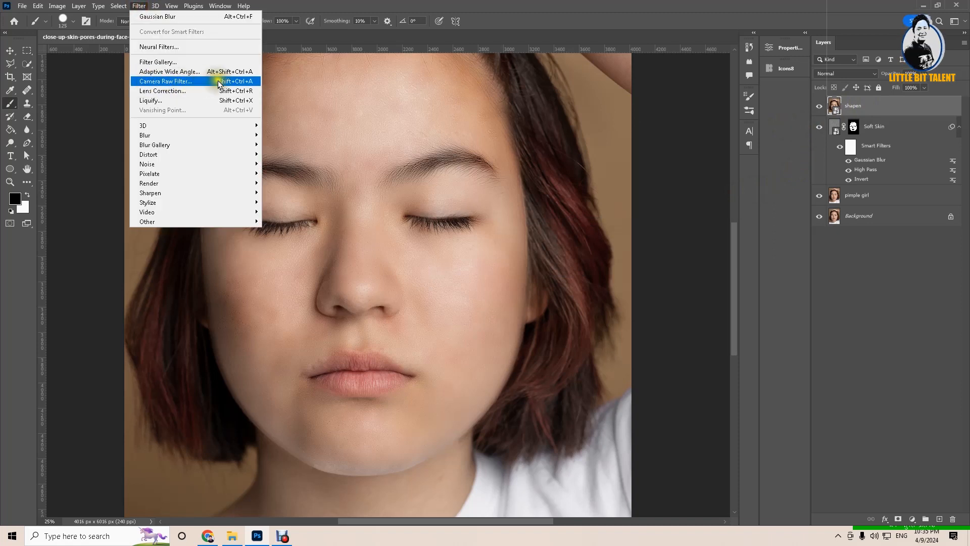
pyautogui.click(243, 85)
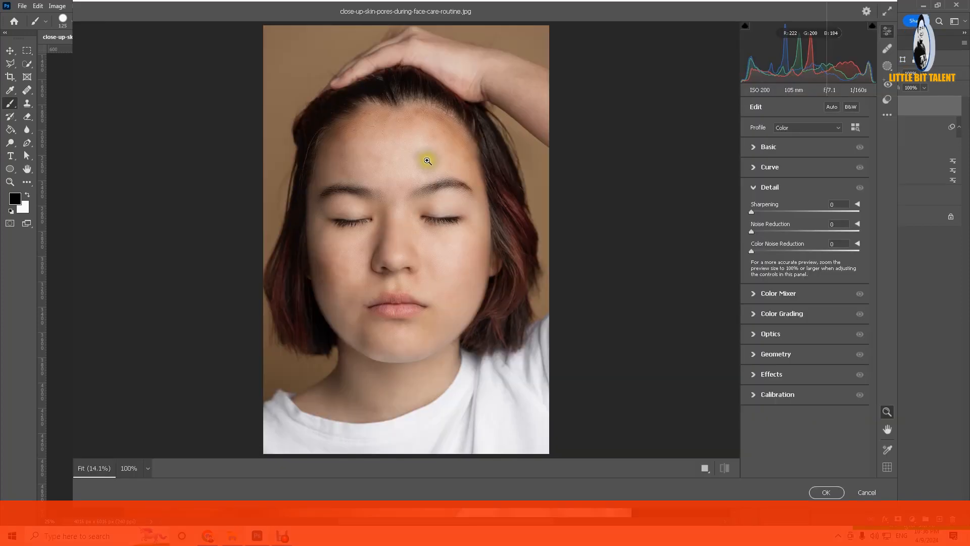
pyautogui.click(147, 468)
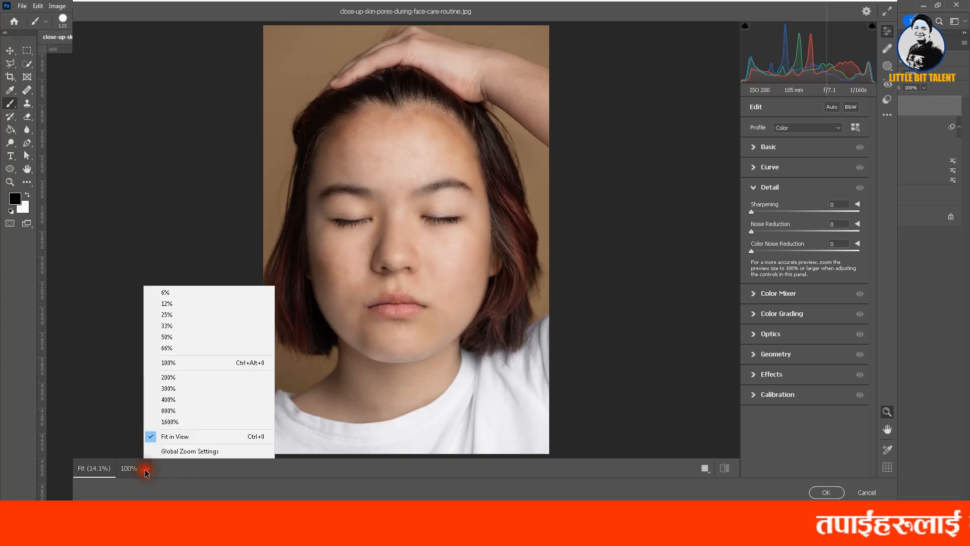
pyautogui.click(175, 326)
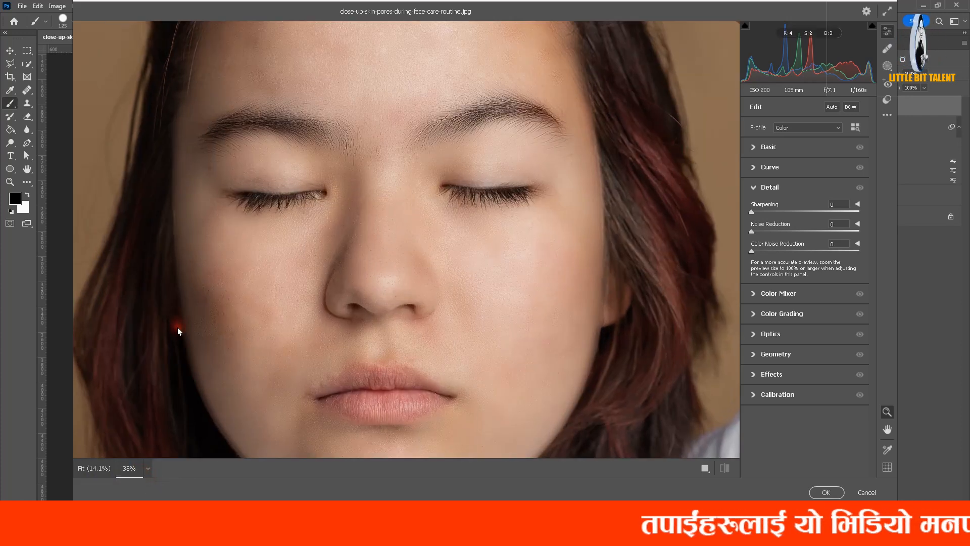
pyautogui.click(754, 188)
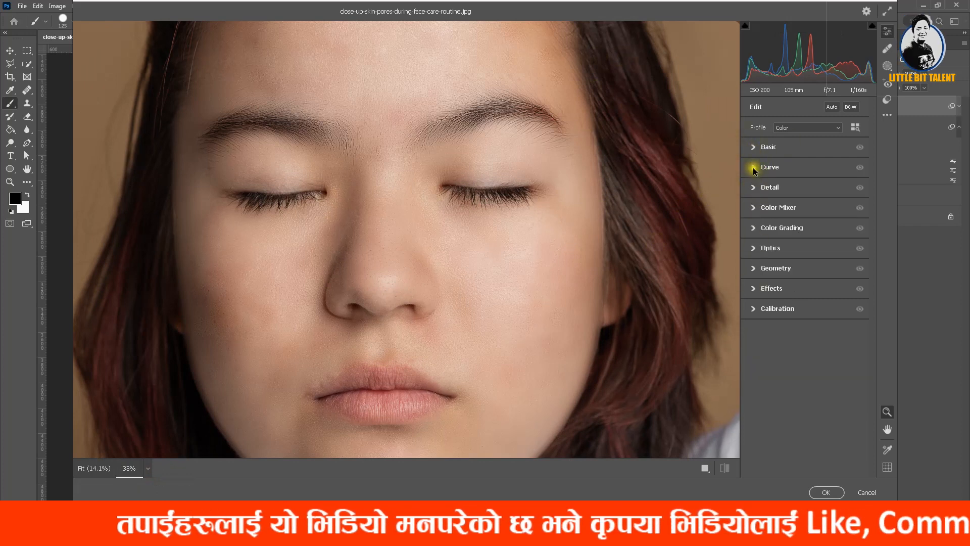
pyautogui.click(755, 148)
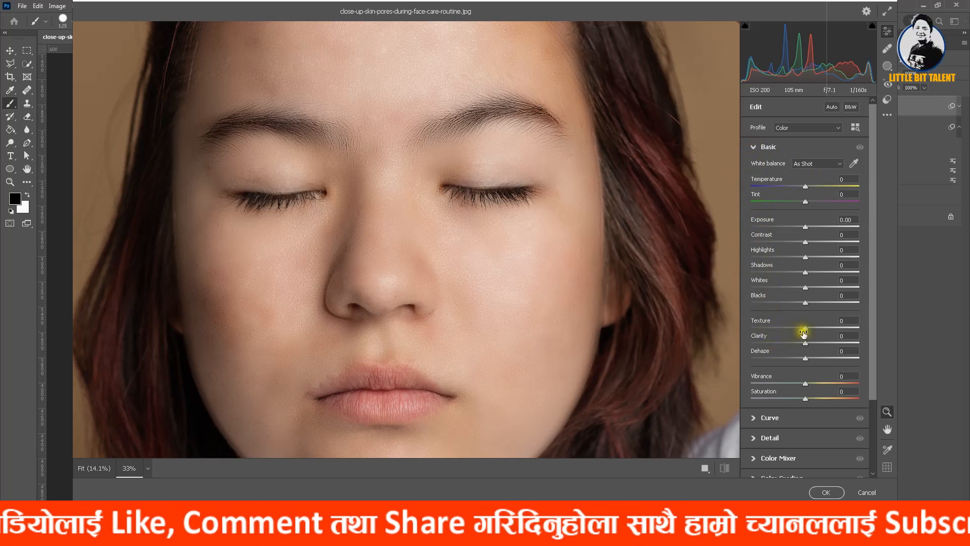
pyautogui.moveTo(817, 328); pyautogui.dragTo(826, 326)
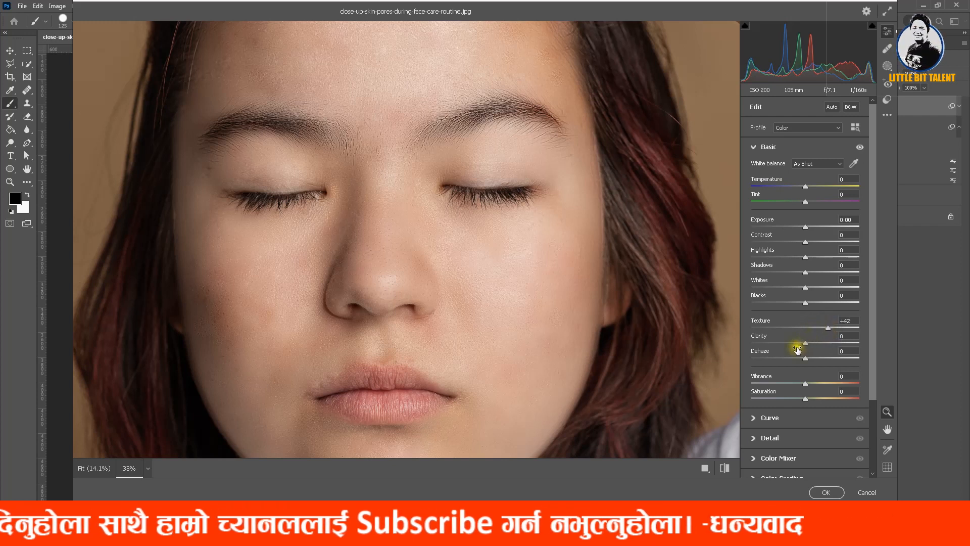
pyautogui.moveTo(802, 345); pyautogui.dragTo(780, 343)
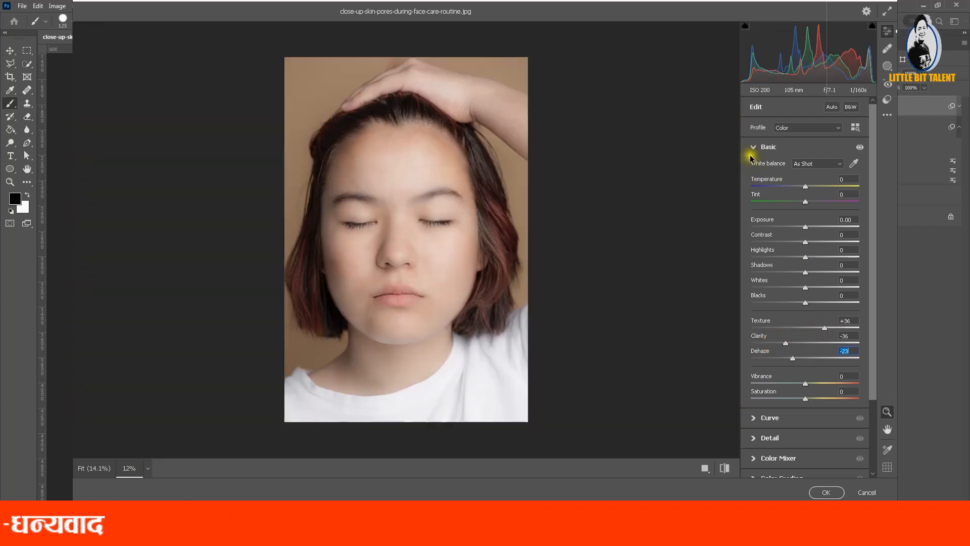
pyautogui.click(753, 147)
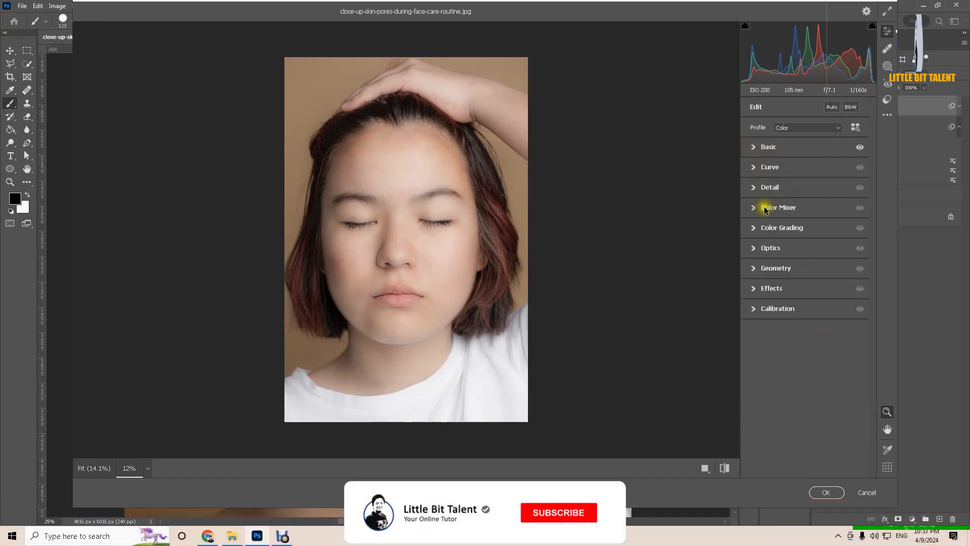
# Step: Set the Camera Raw detail to Sharpening 65, Noise Reduction 29 and Color Noise Reduction 43, and apply the filter
pyautogui.click(755, 188)
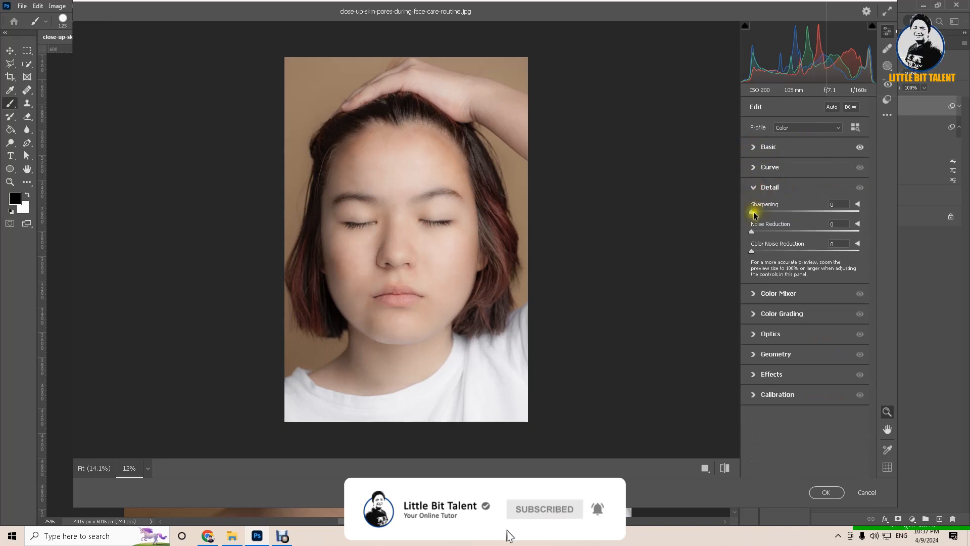
pyautogui.moveTo(754, 214); pyautogui.dragTo(848, 213)
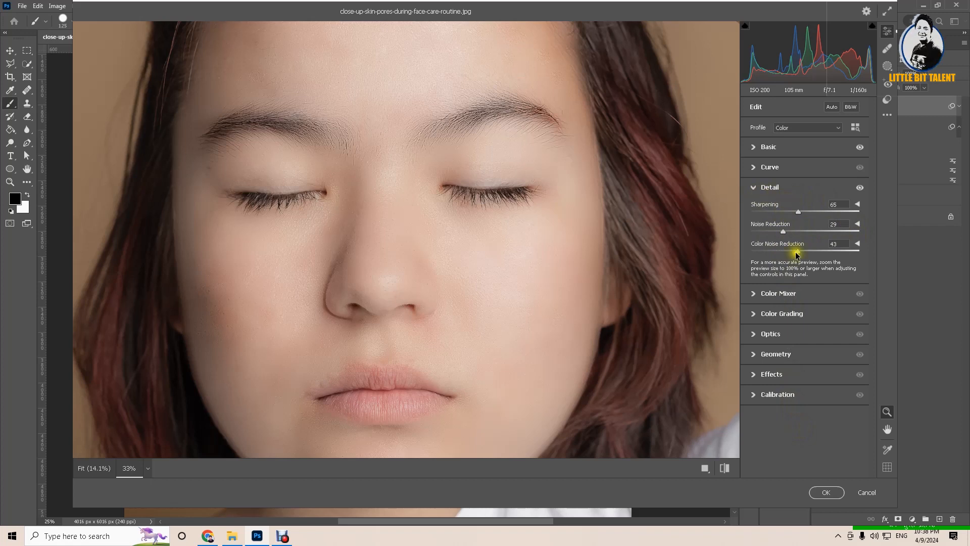
pyautogui.click(827, 493)
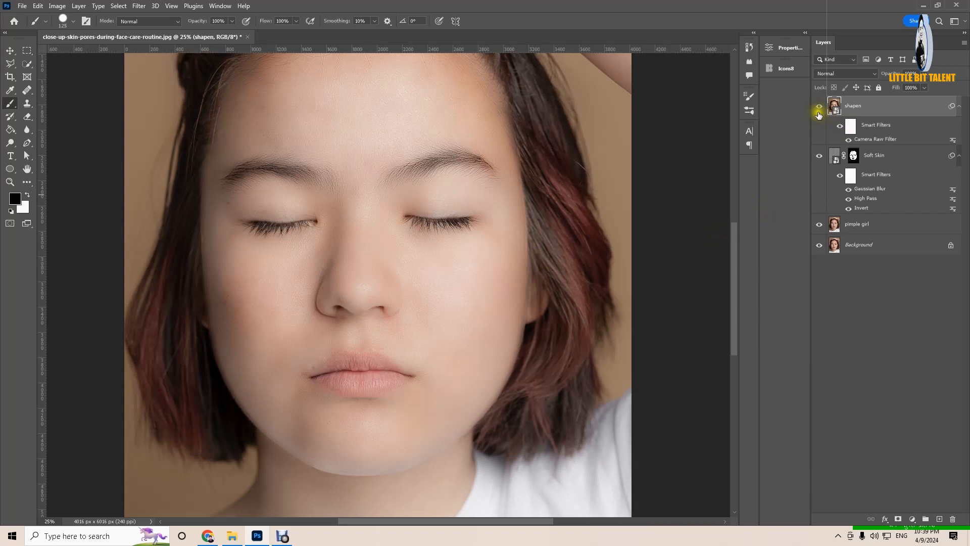
# Step: Toggle the visibility of the shapen, pimple girl and Soft Skin layers to compare the retouch stages
pyautogui.click(820, 106)
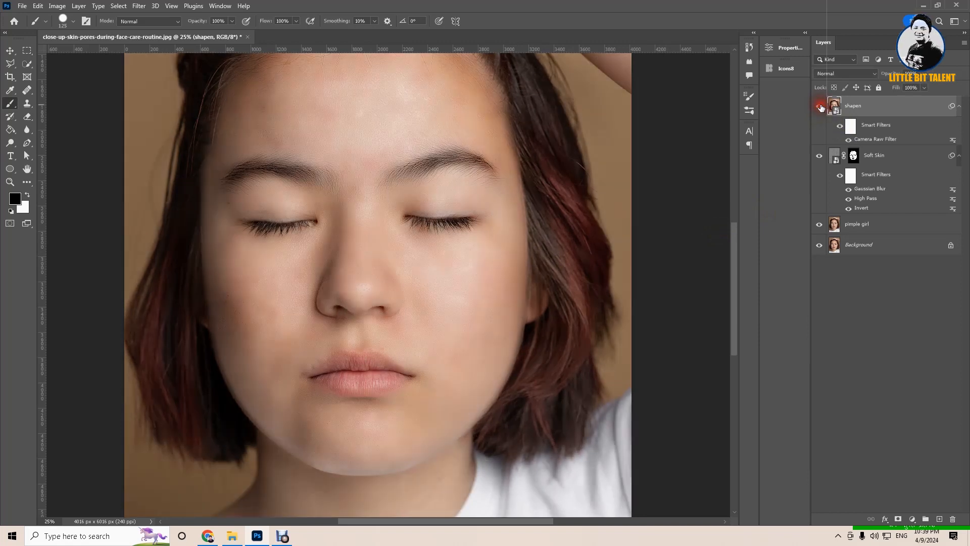
pyautogui.click(820, 107)
pyautogui.click(821, 106)
pyautogui.click(819, 224)
pyautogui.click(820, 227)
pyautogui.click(820, 157)
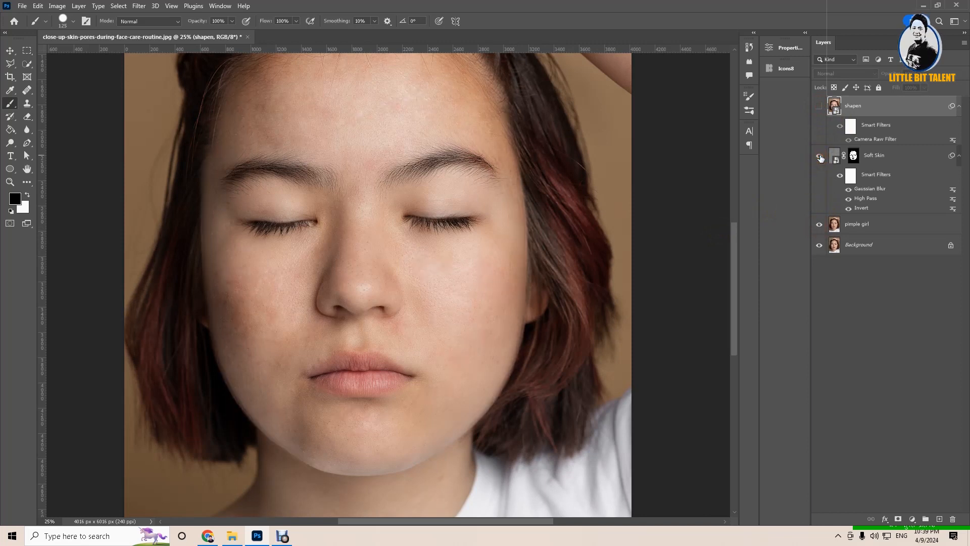
pyautogui.click(819, 106)
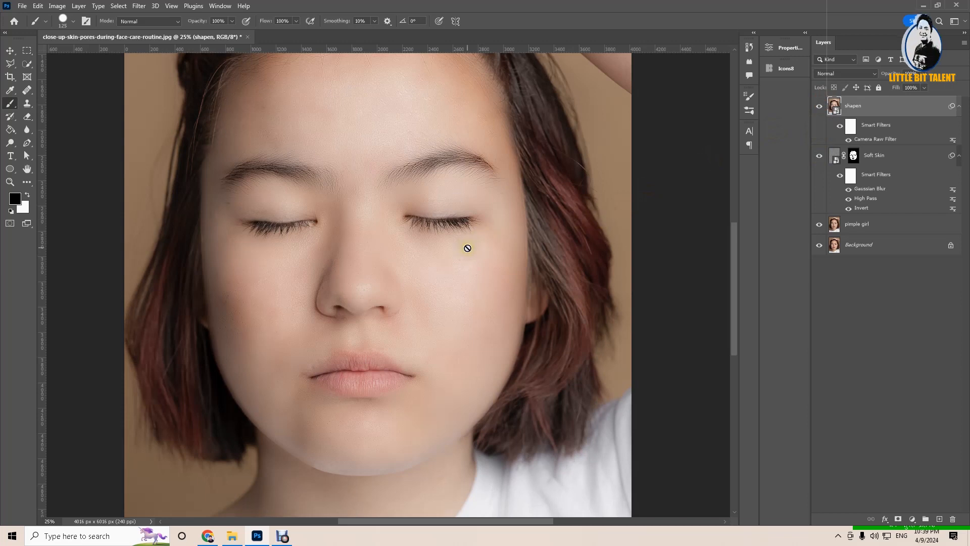
# Step: Add a Solid Color fill layer in pure red (ff0000) above the shapen layer
pyautogui.hotkey('ctrl', '0')
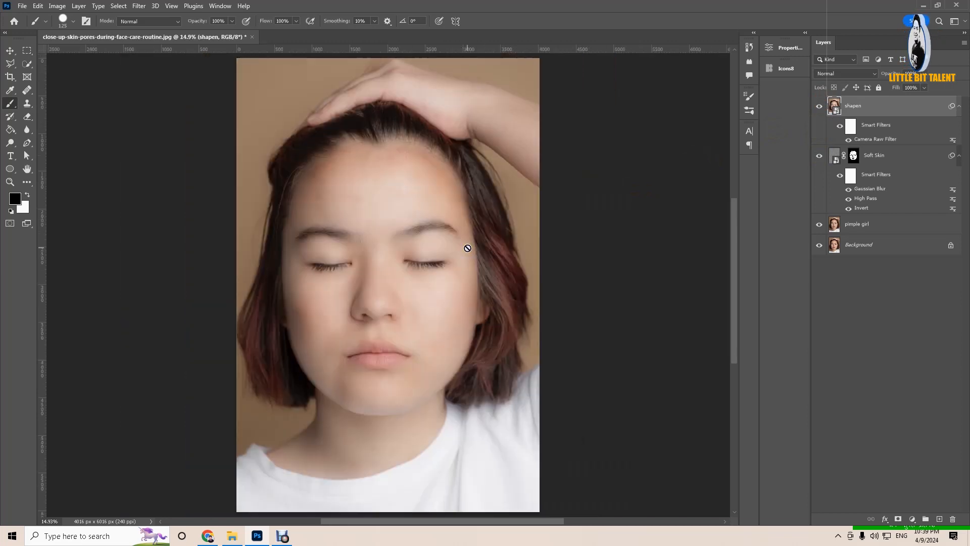
pyautogui.click(457, 257)
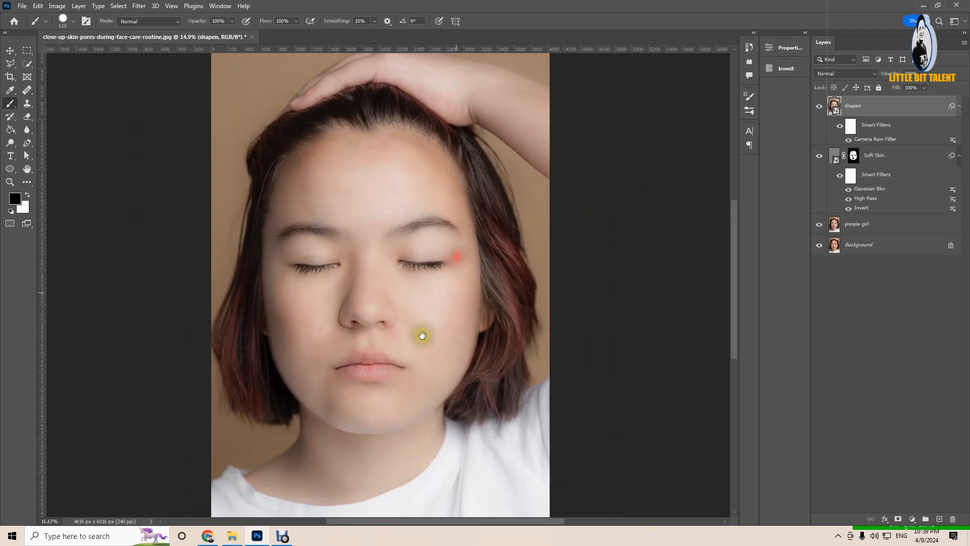
pyautogui.click(400, 347)
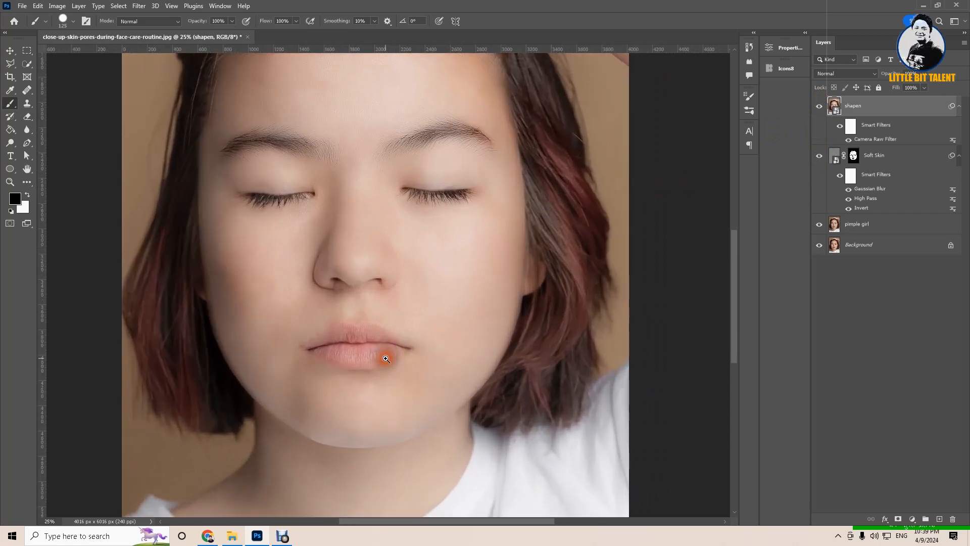
pyautogui.click(401, 333)
pyautogui.click(423, 348)
pyautogui.moveTo(381, 323); pyautogui.dragTo(370, 329)
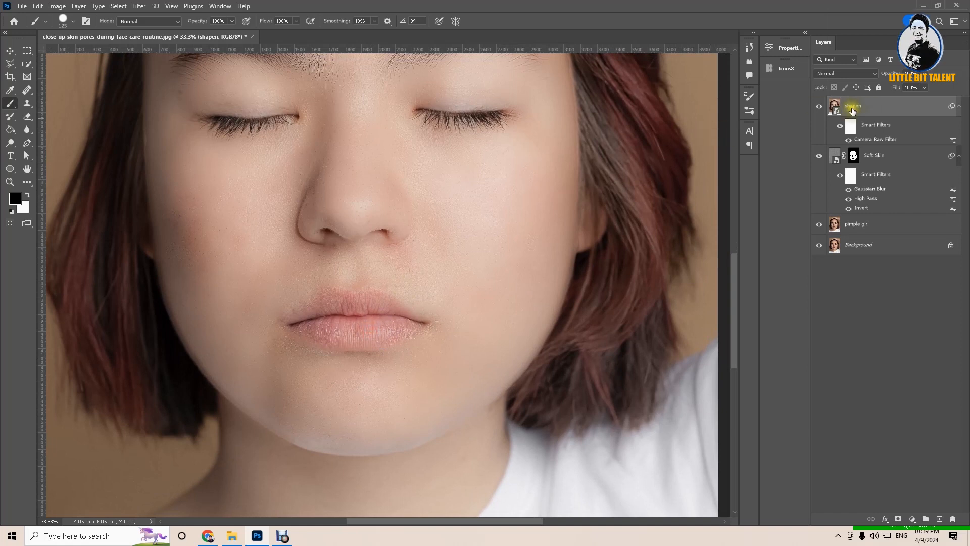
pyautogui.click(912, 519)
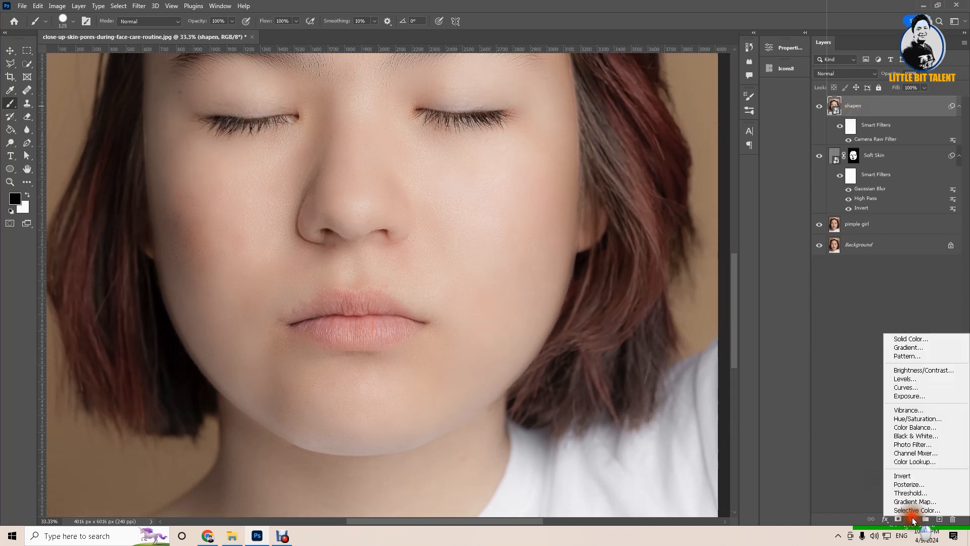
pyautogui.click(911, 340)
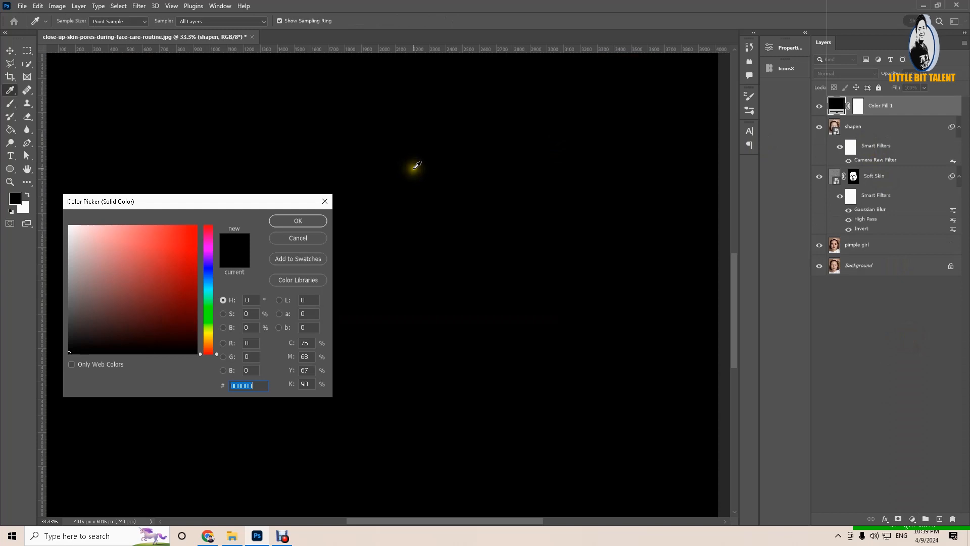
pyautogui.click(175, 246)
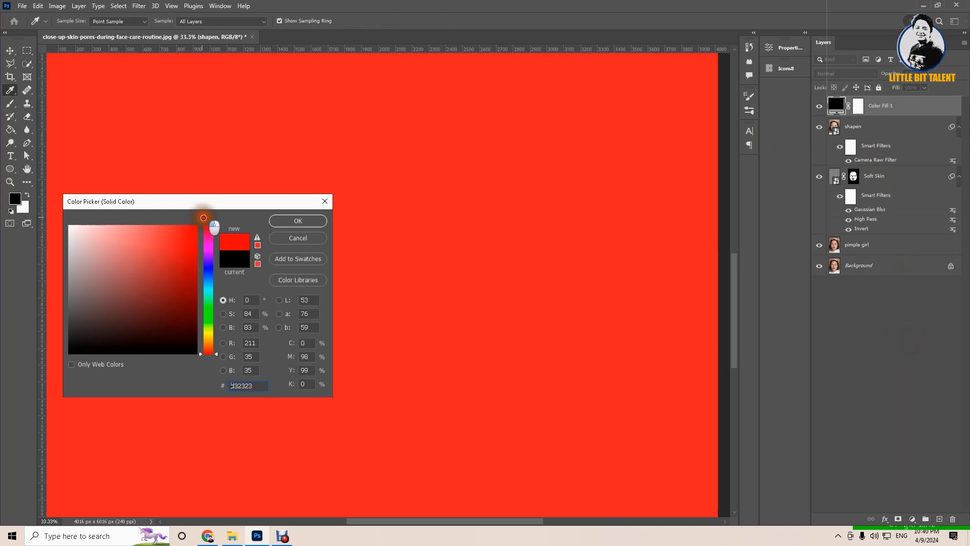
pyautogui.moveTo(176, 240); pyautogui.dragTo(309, 223)
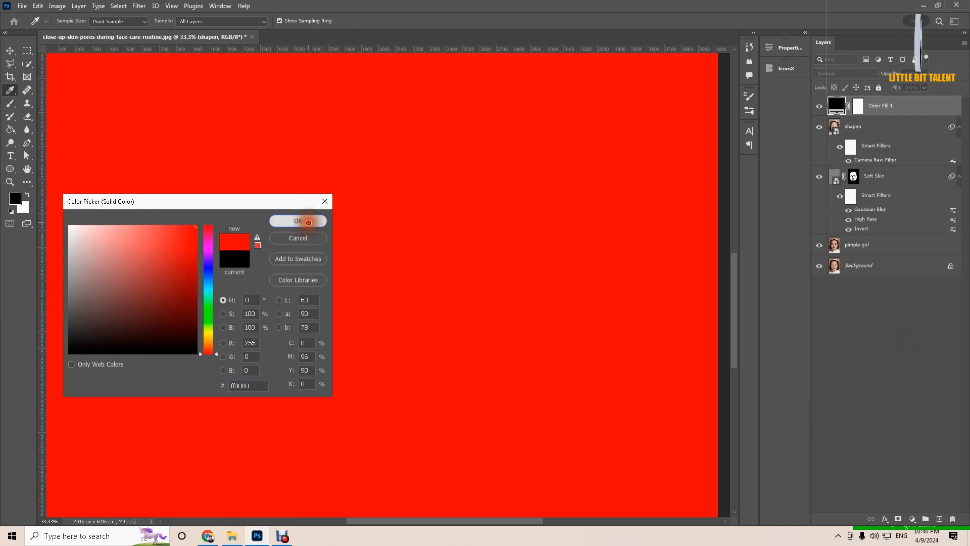
pyautogui.click(309, 222)
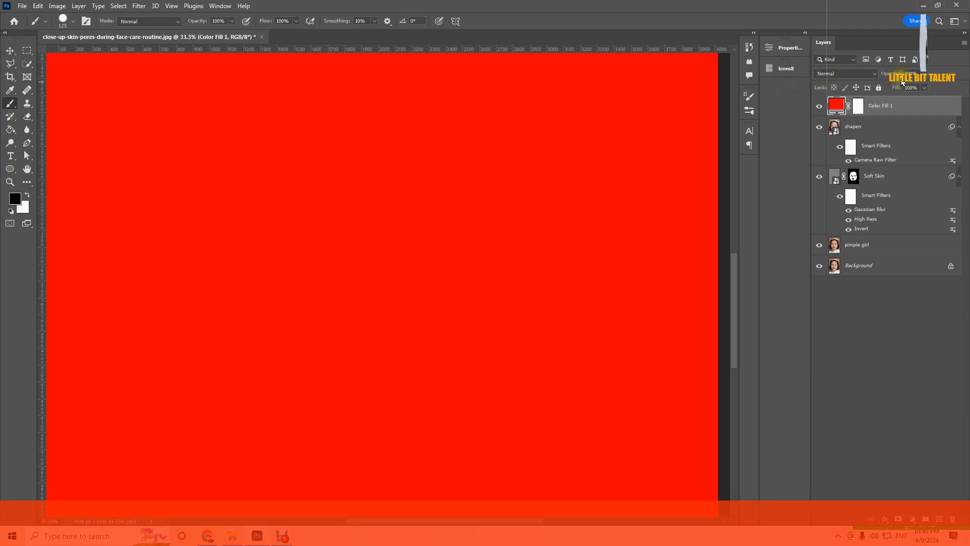
# Step: Reduce the red fill layer's opacity and set its blend mode to Multiply
pyautogui.click(925, 74)
pyautogui.moveTo(925, 83); pyautogui.dragTo(905, 84)
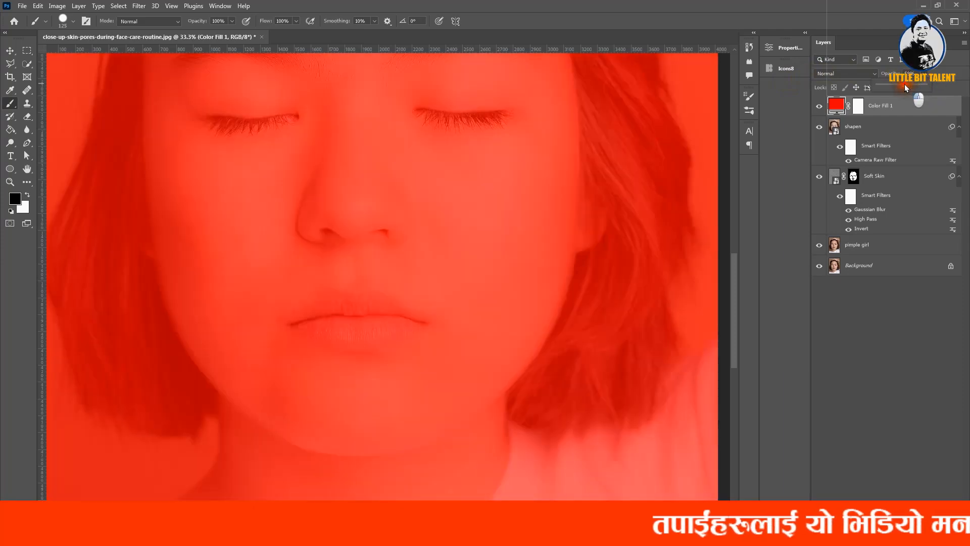
pyautogui.click(853, 72)
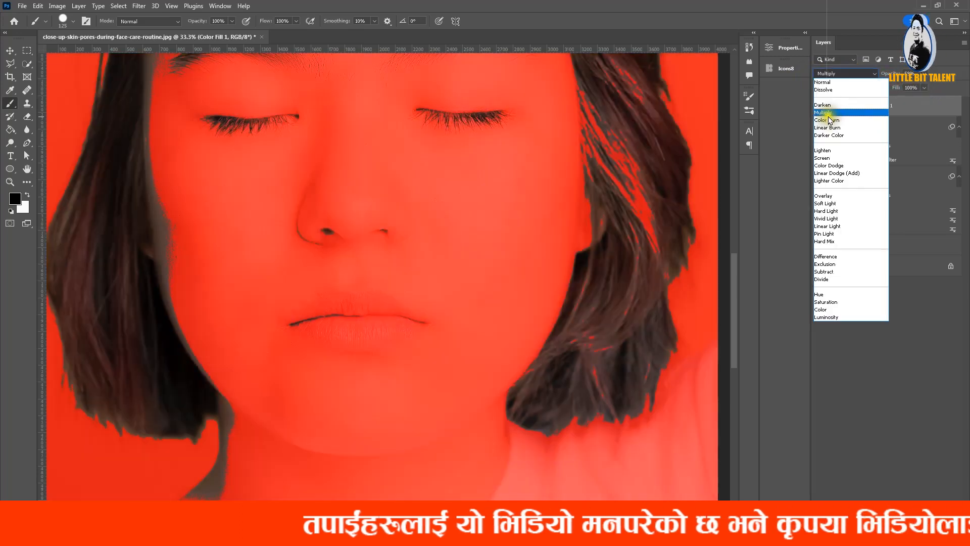
pyautogui.click(829, 113)
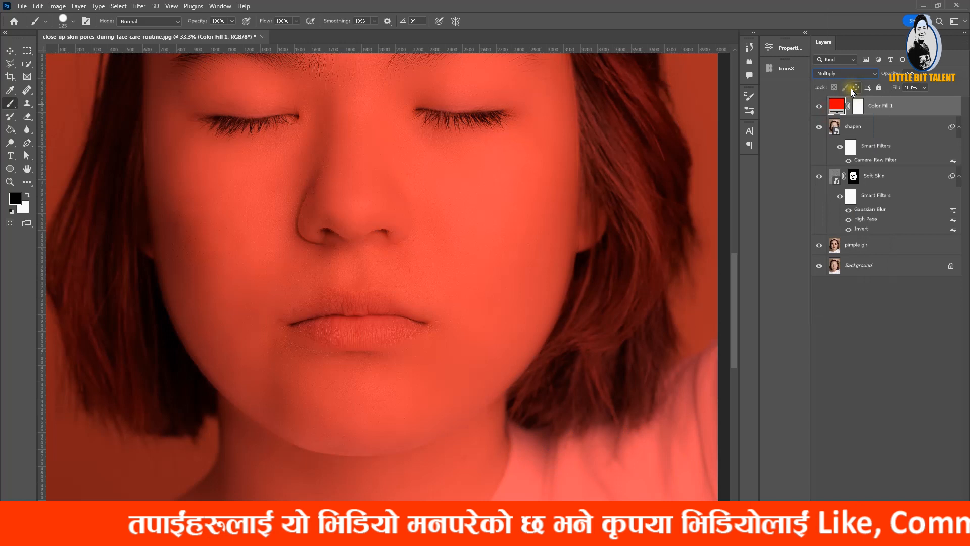
# Step: Invert the red fill layer's mask to black so the colour is hidden
pyautogui.click(862, 111)
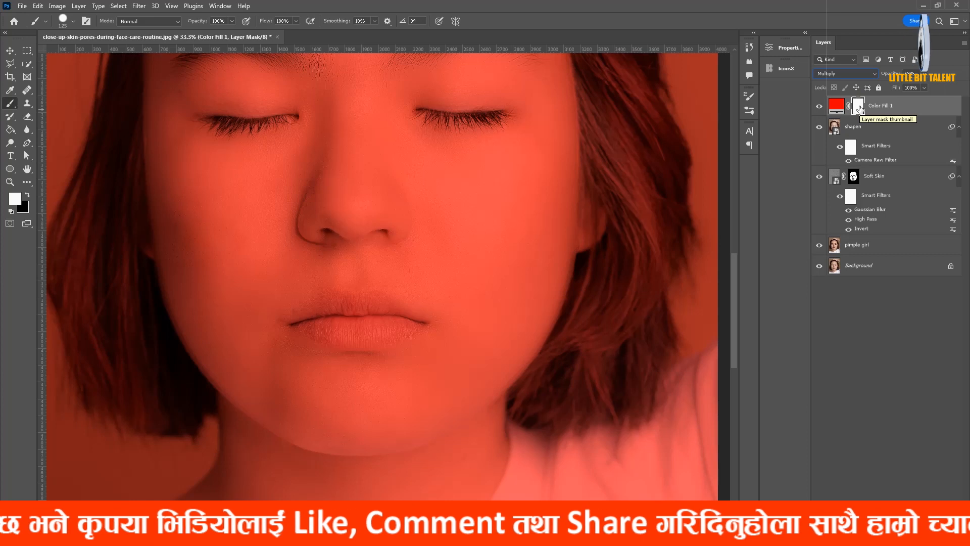
pyautogui.click(56, 6)
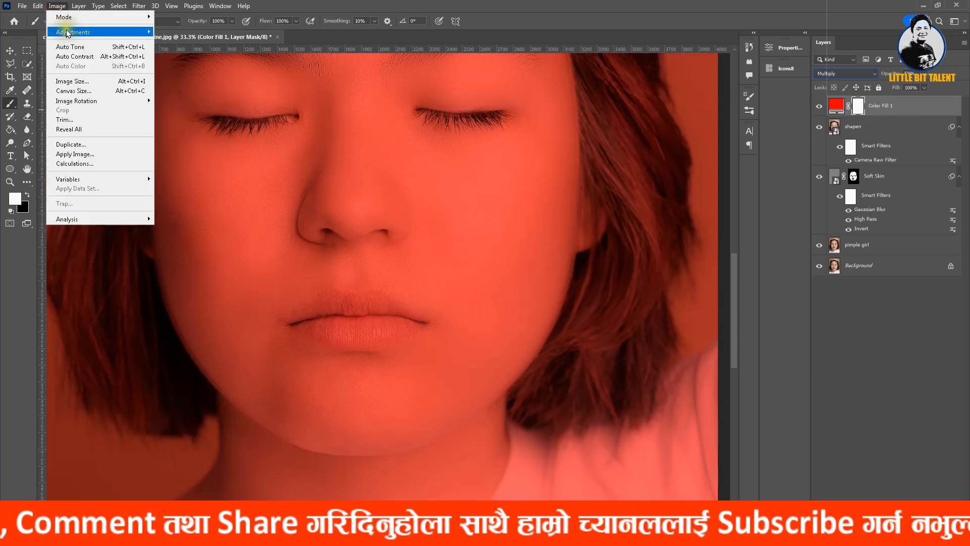
pyautogui.moveTo(67, 33)
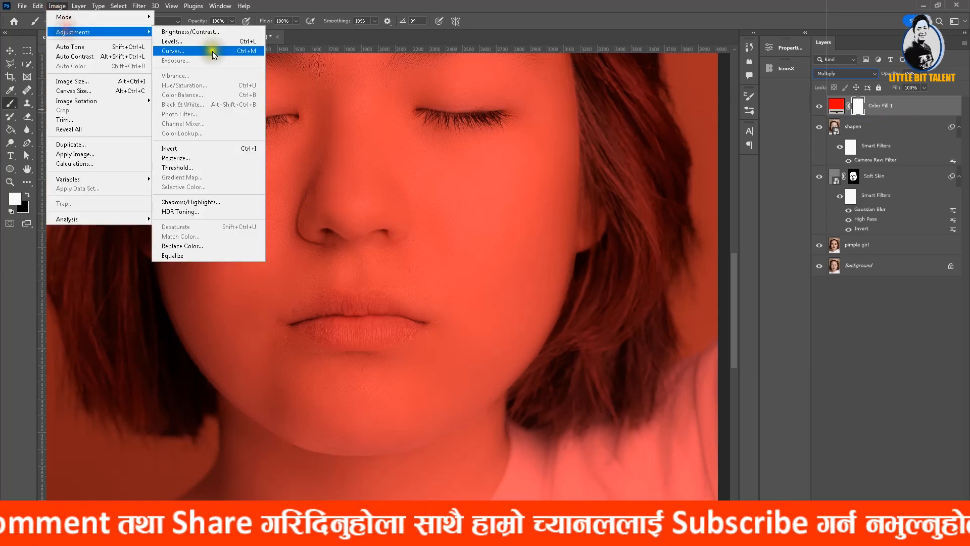
pyautogui.click(249, 150)
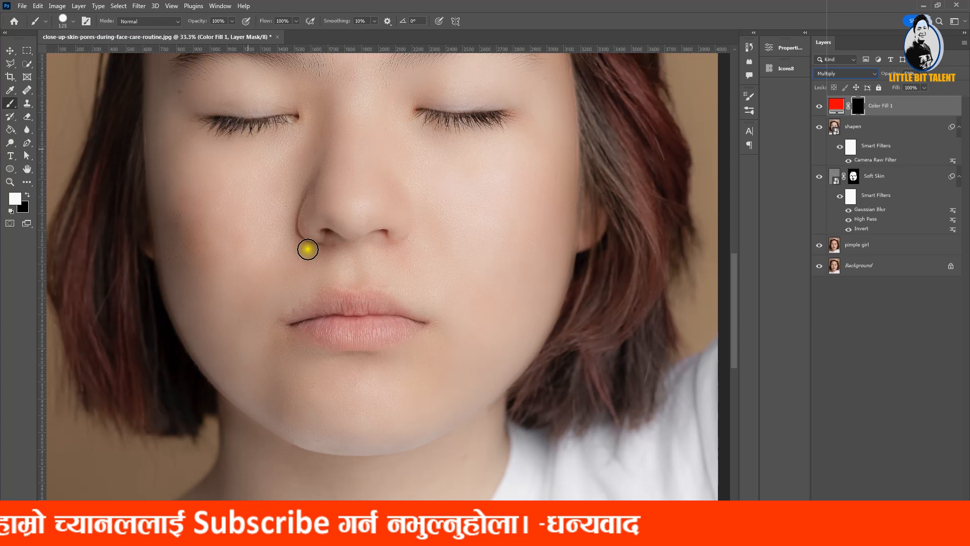
# Step: Set up the Brush as a Hard Round tip at 100% hardness with its mode at Normal
pyautogui.click(9, 107)
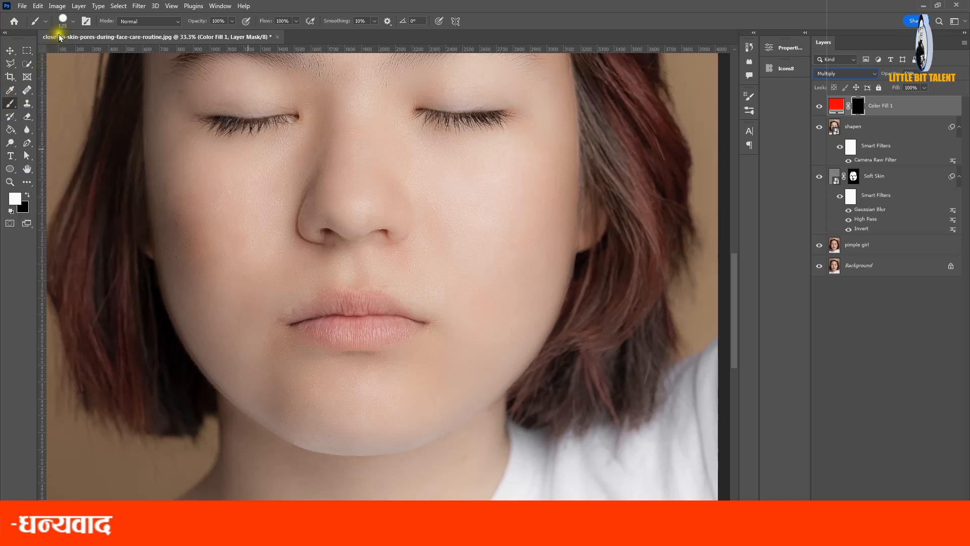
pyautogui.click(72, 22)
pyautogui.click(127, 75)
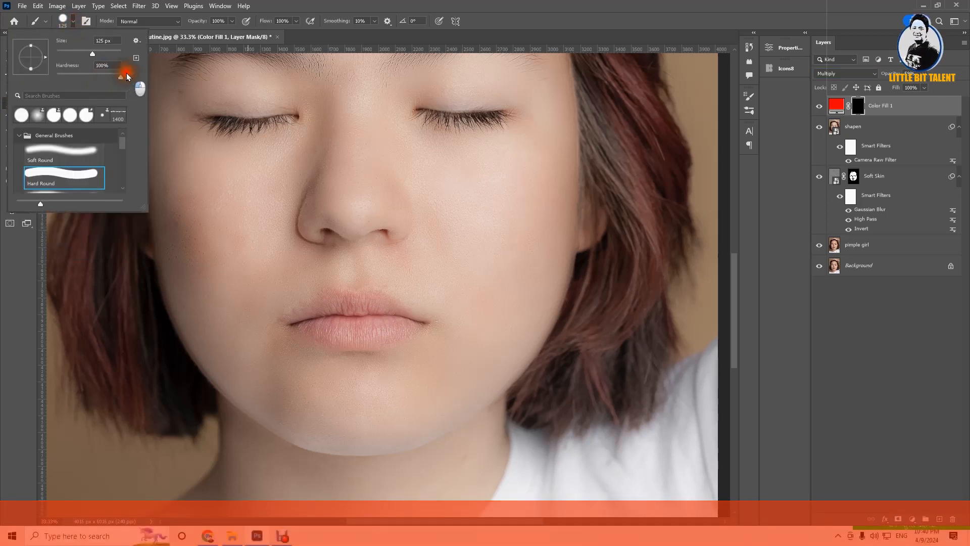
pyautogui.click(68, 24)
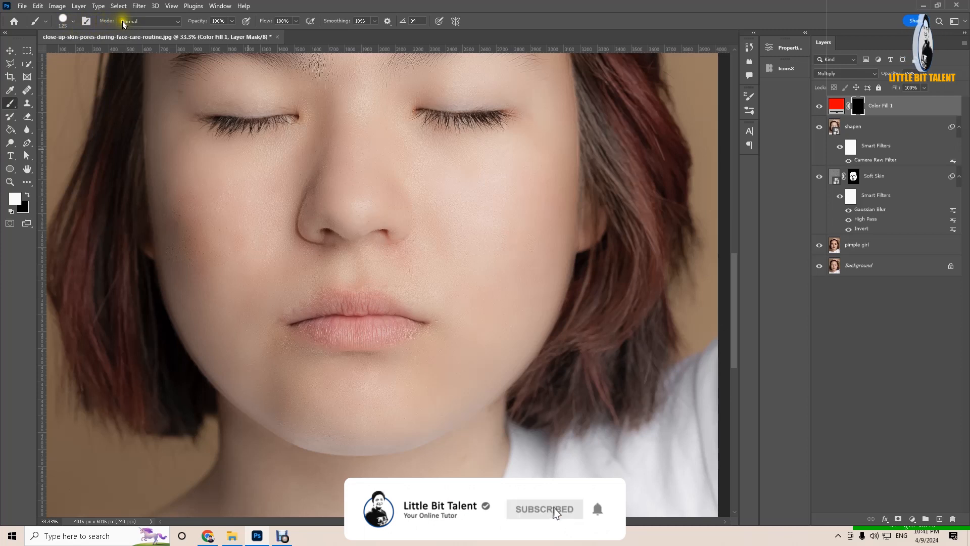
pyautogui.click(140, 21)
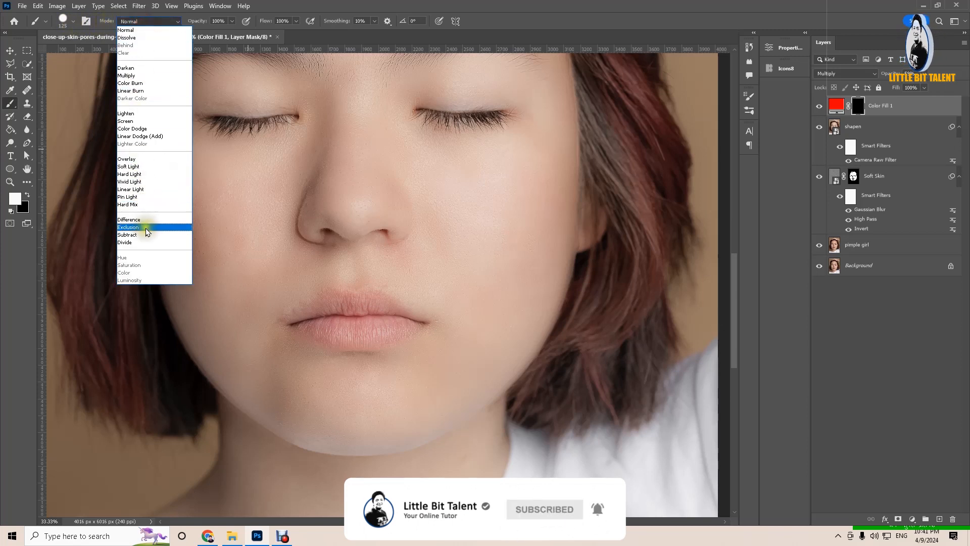
pyautogui.click(131, 30)
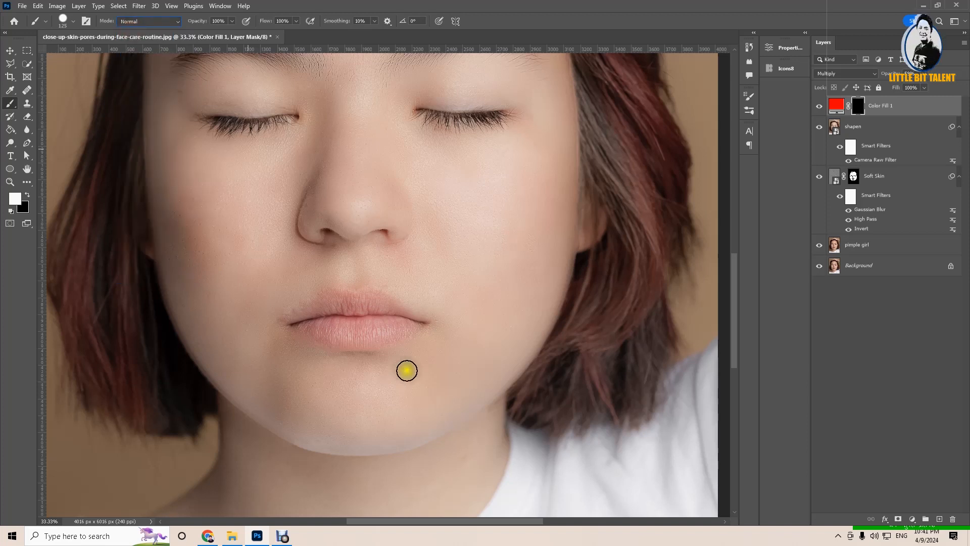
# Step: Paint white over the upper and lower lips on the red fill layer's mask, using smaller brush sizes along the lip edges
pyautogui.click(383, 304)
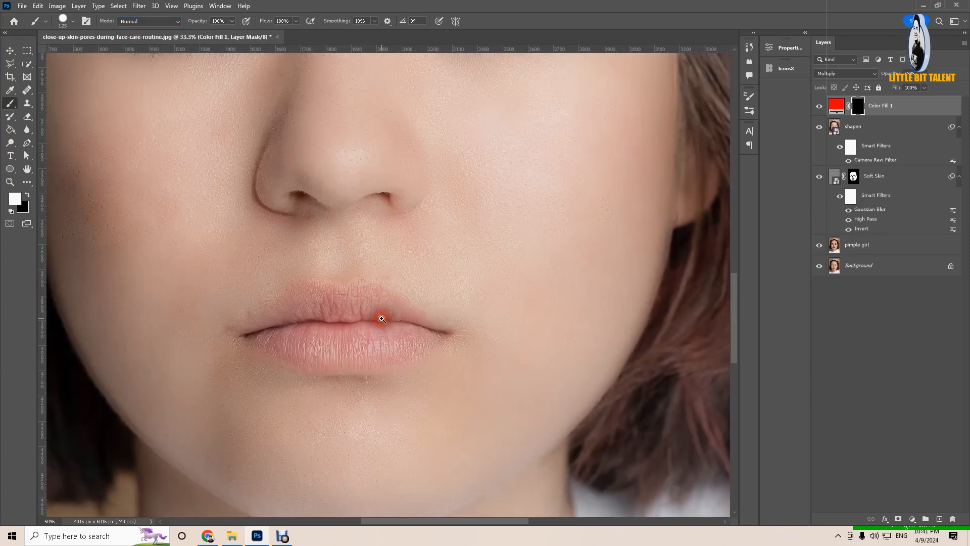
pyautogui.click(379, 314)
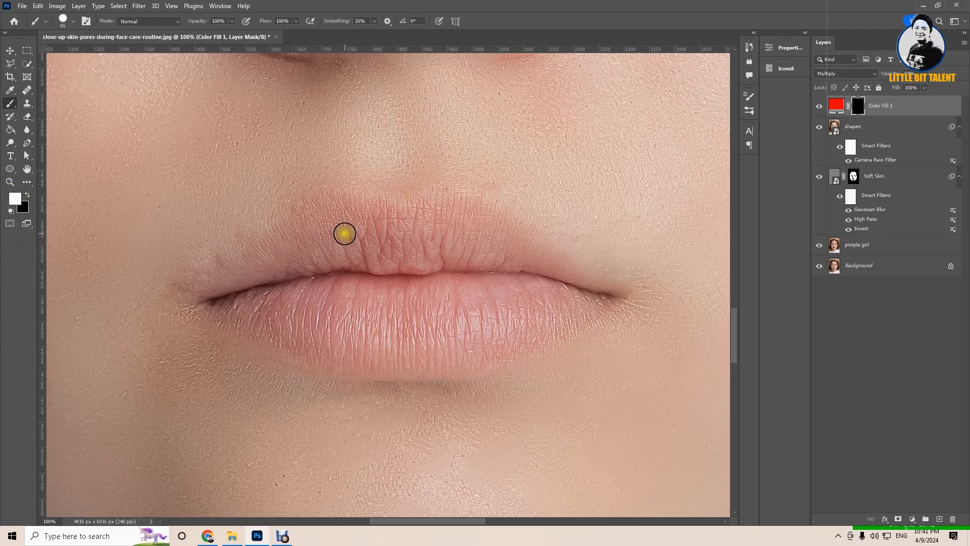
pyautogui.moveTo(346, 234)
pyautogui.mouseDown()
pyautogui.moveTo(212, 292)
pyautogui.moveTo(385, 222)
pyautogui.moveTo(377, 338)
pyautogui.moveTo(591, 311)
pyautogui.moveTo(303, 329)
pyautogui.moveTo(513, 233)
pyautogui.mouseUp()
pyautogui.scroll(-3, 496, 312)
pyautogui.scroll(3, 510, 311)
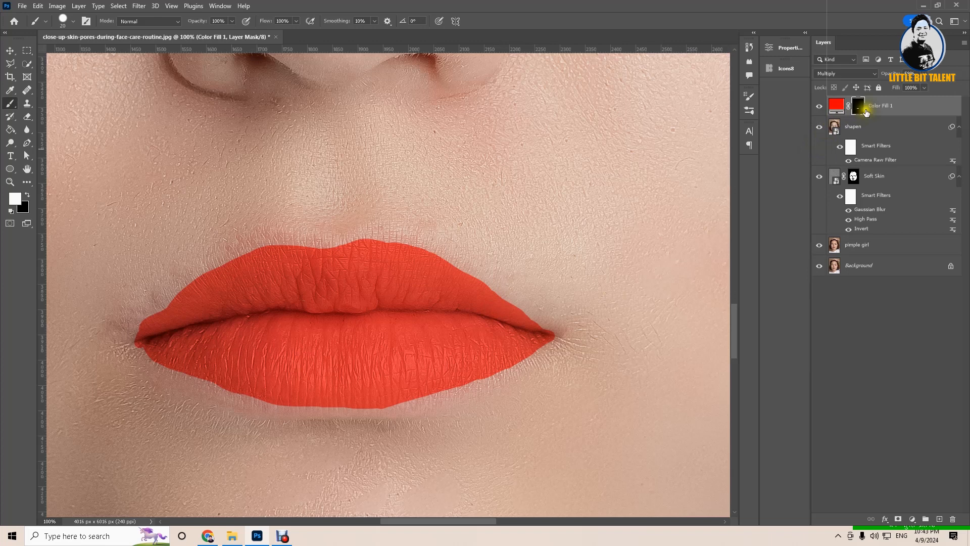
# Step: Raise the red fill layer's opacity to 100%
pyautogui.click(924, 74)
pyautogui.moveTo(923, 86); pyautogui.dragTo(949, 86)
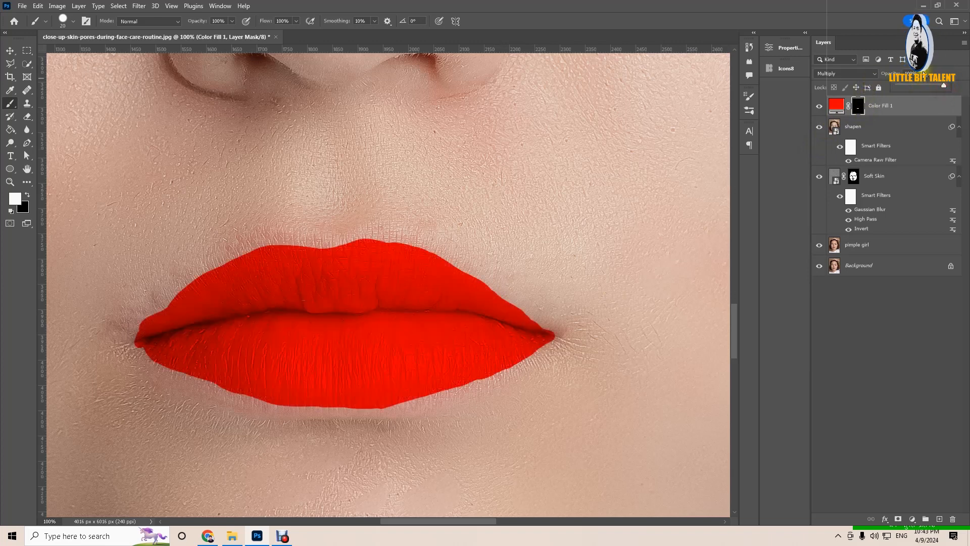
pyautogui.click(869, 107)
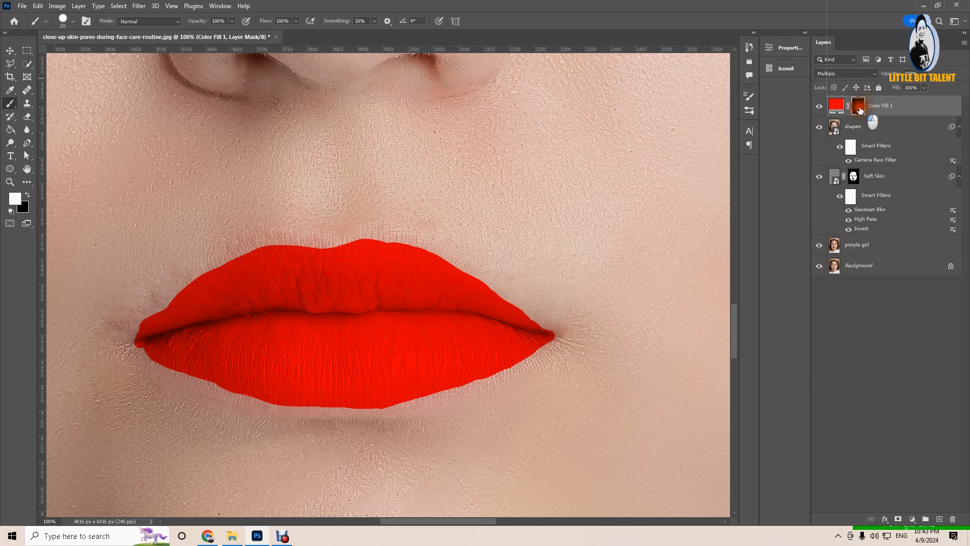
# Step: In the red fill layer's Blending Options, lower the Underlying Layer white Blend If value to 153
pyautogui.click(885, 519)
pyautogui.click(903, 419)
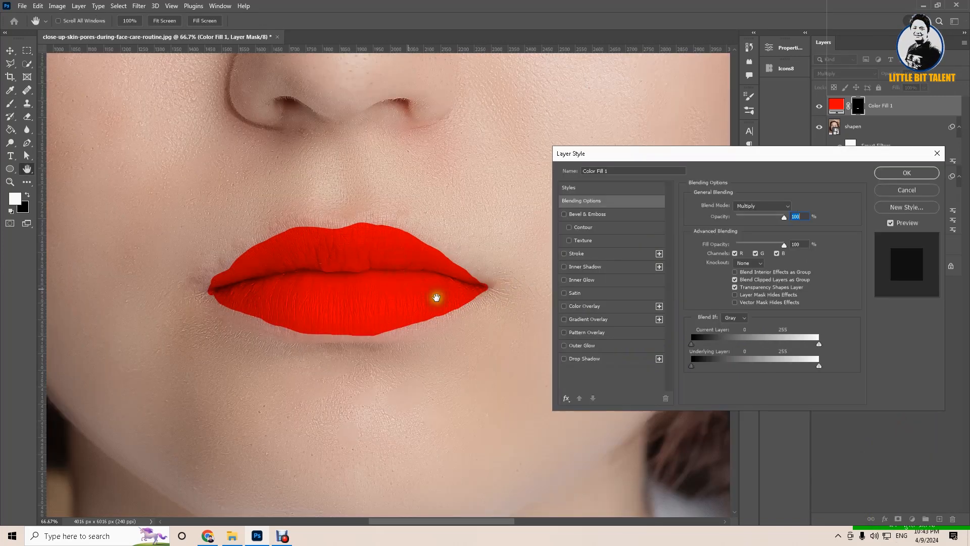
pyautogui.moveTo(820, 367); pyautogui.dragTo(778, 372)
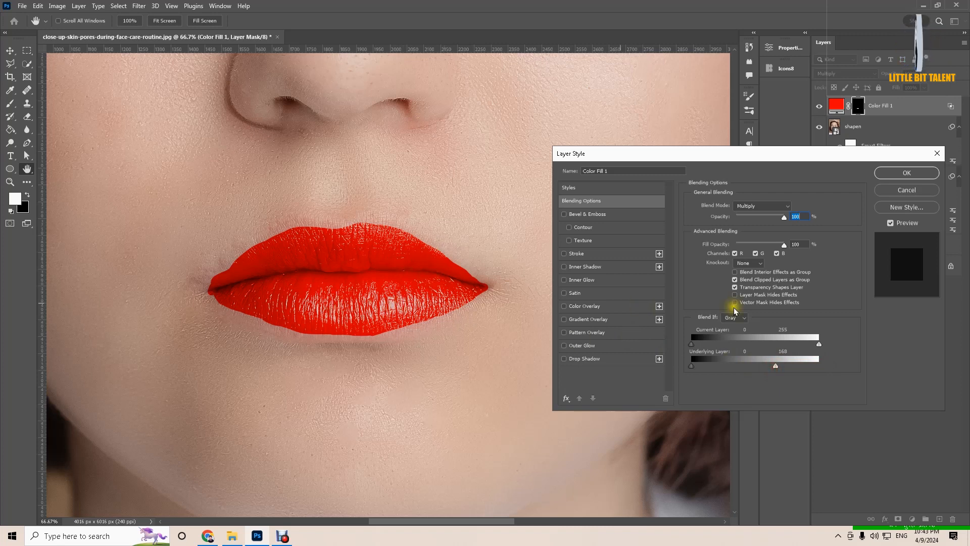
pyautogui.moveTo(777, 370); pyautogui.dragTo(772, 369)
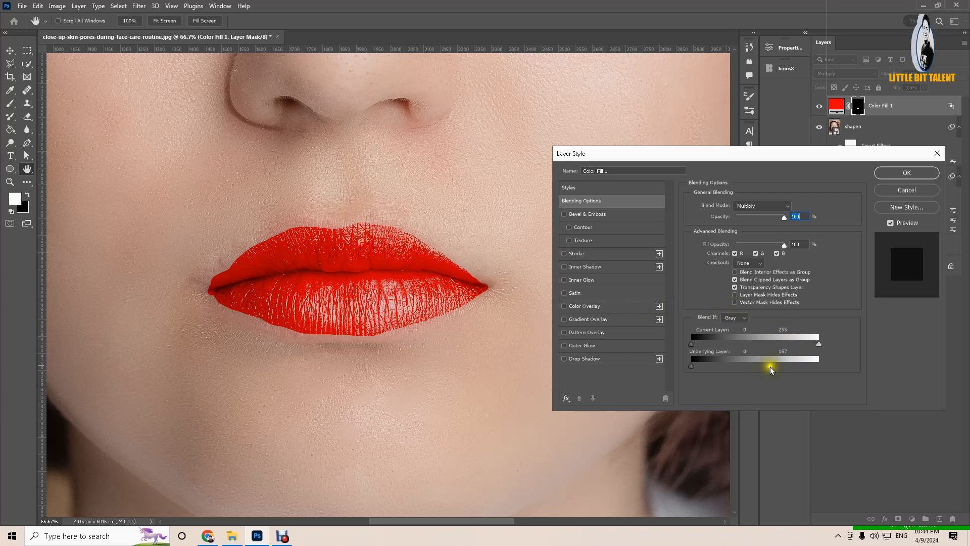
pyautogui.moveTo(771, 369); pyautogui.dragTo(768, 370)
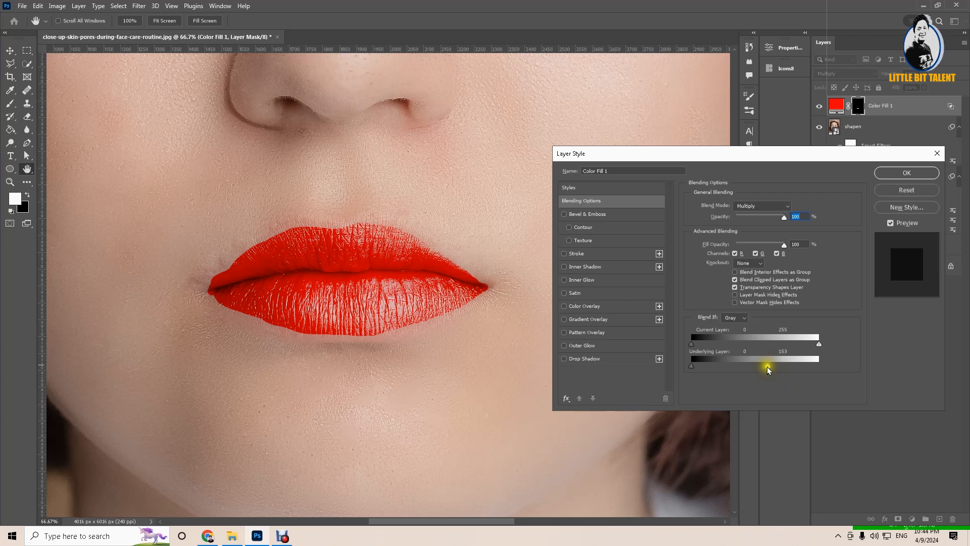
# Step: Split the Underlying Layer white Blend If value to 121 / 168, raise its black value to 56, and apply the blending options
pyautogui.moveTo(768, 369); pyautogui.dragTo(756, 370)
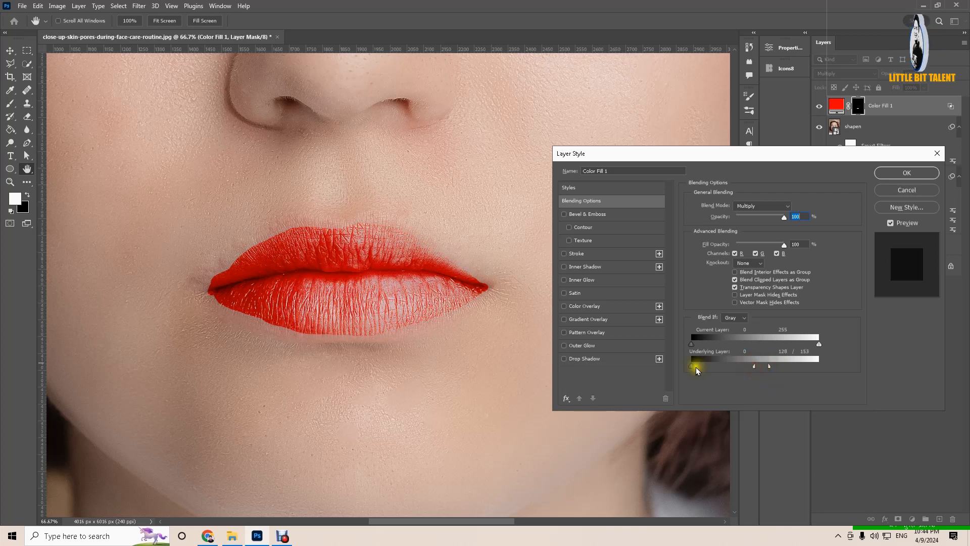
pyautogui.moveTo(695, 370)
pyautogui.mouseDown()
pyautogui.moveTo(777, 364)
pyautogui.moveTo(719, 369)
pyautogui.mouseUp()
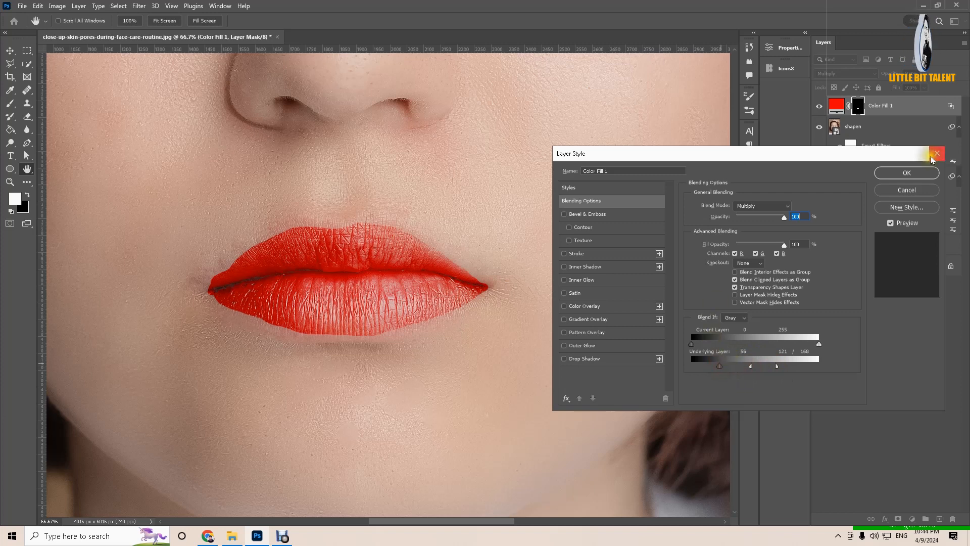
pyautogui.click(907, 173)
pyautogui.press('b')
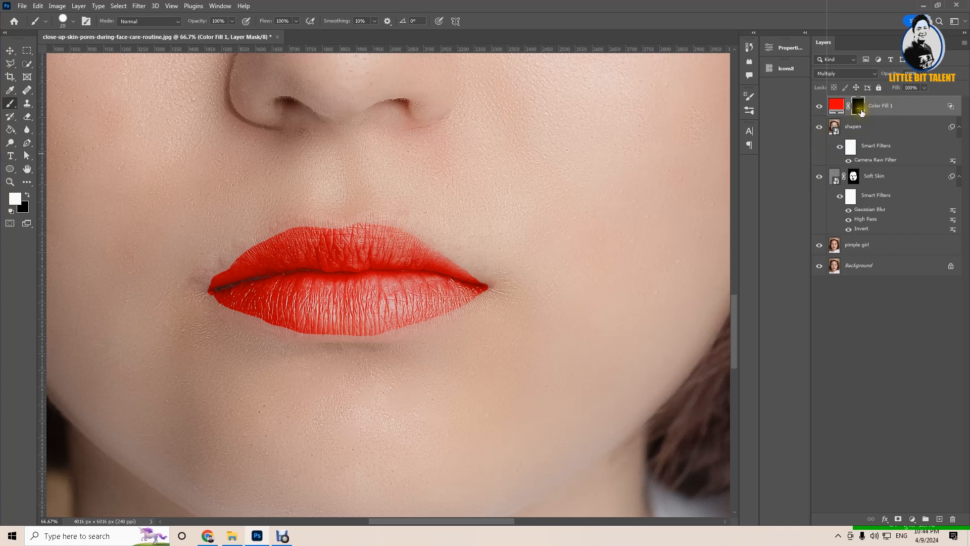
# Step: Increase the Feather of the red fill layer's mask to soften the edges of the lip colour
pyautogui.click(791, 50)
pyautogui.click(792, 51)
pyautogui.click(789, 47)
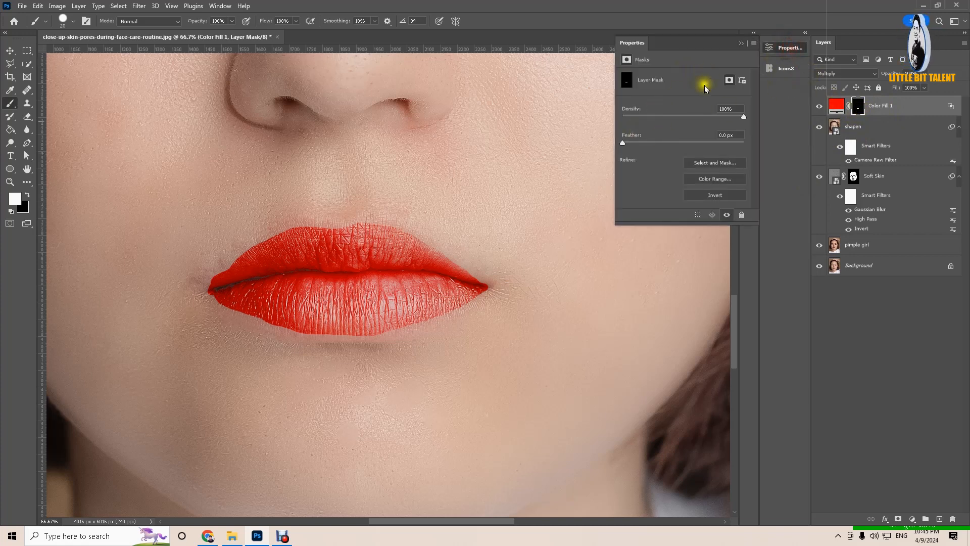
pyautogui.click(775, 54)
pyautogui.click(221, 7)
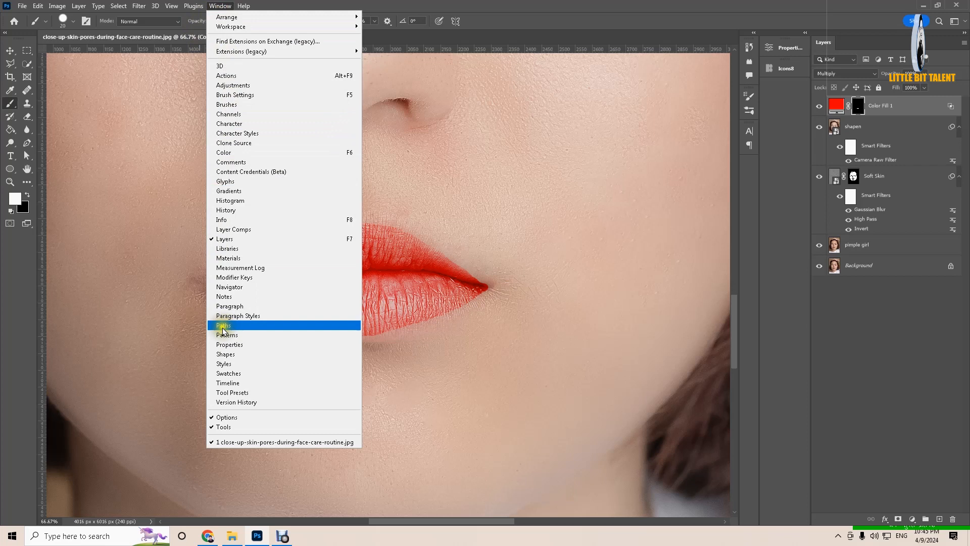
pyautogui.click(228, 345)
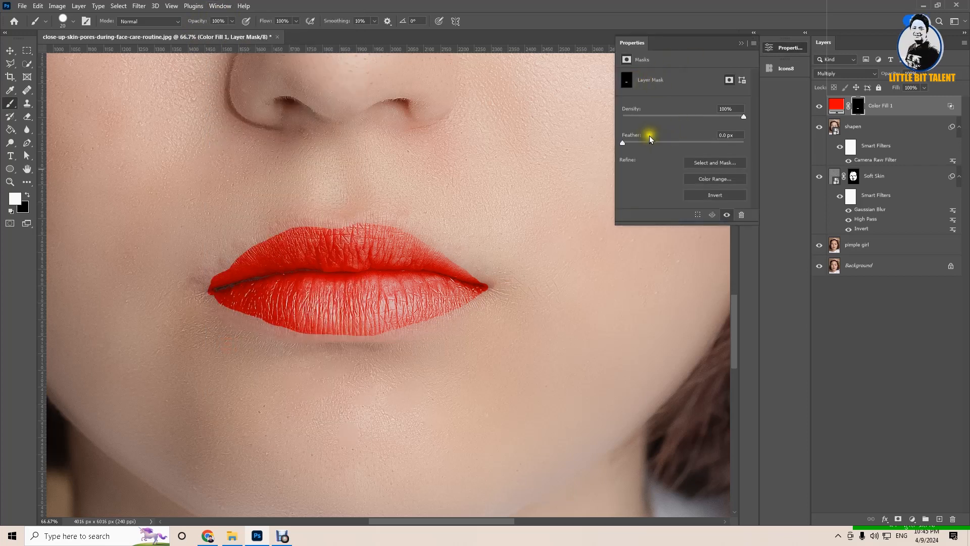
pyautogui.moveTo(625, 144); pyautogui.dragTo(641, 146)
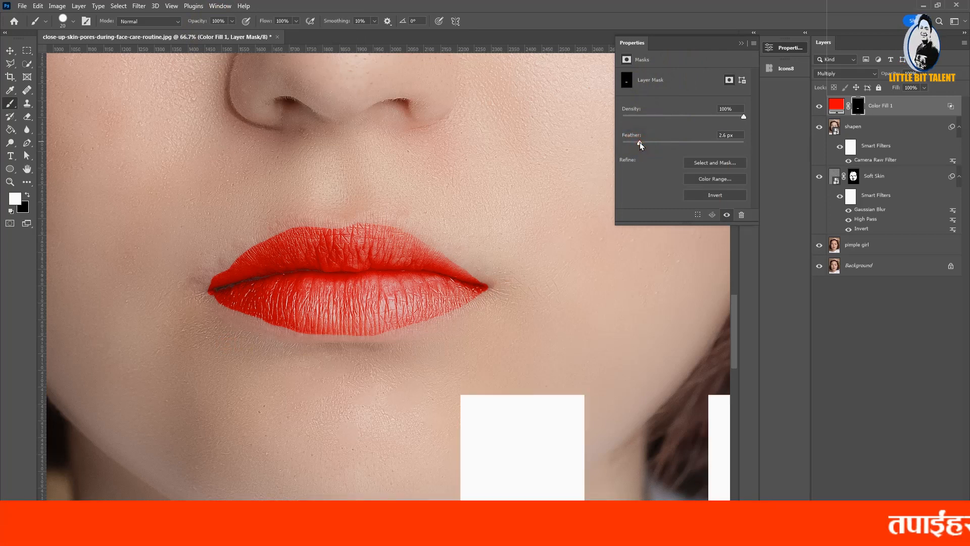
pyautogui.moveTo(641, 143); pyautogui.dragTo(659, 143)
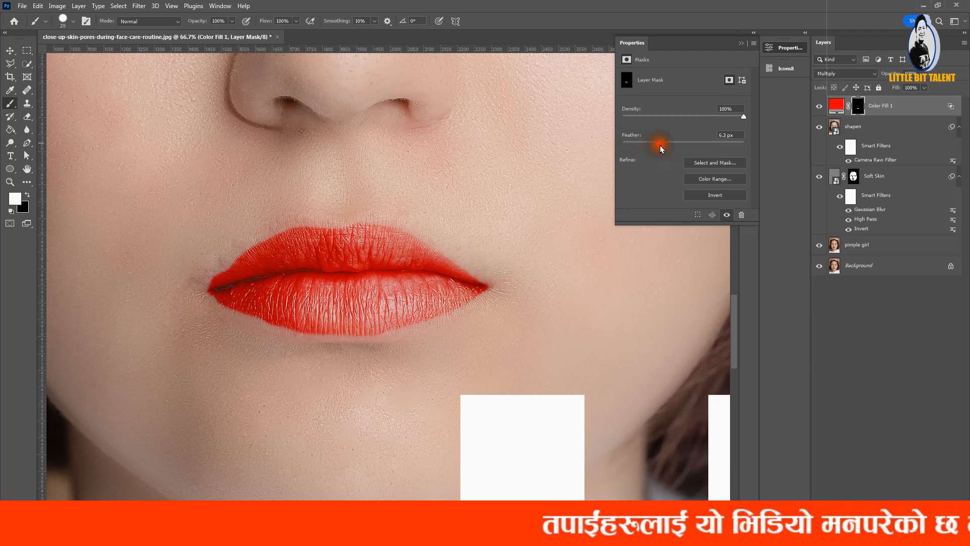
pyautogui.moveTo(665, 144); pyautogui.dragTo(677, 141)
pyautogui.click(742, 44)
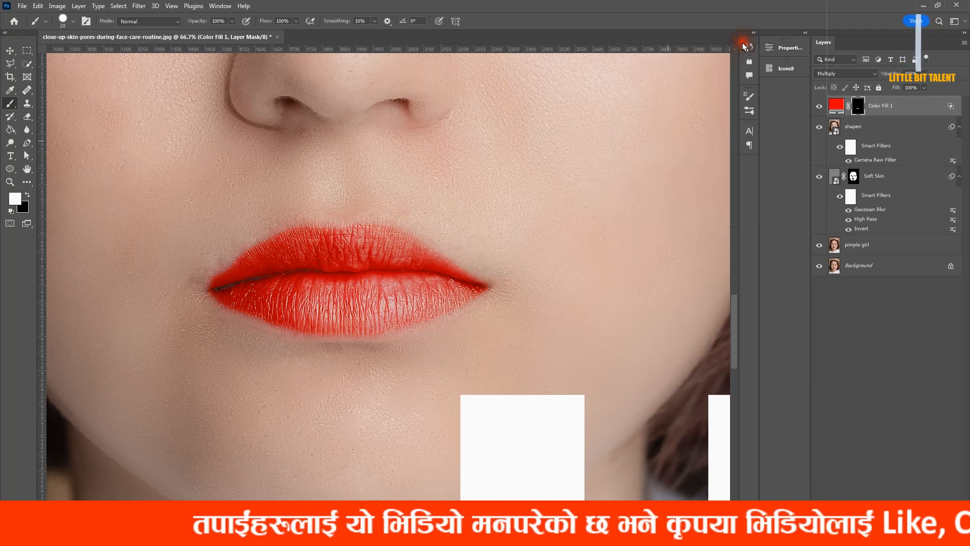
# Step: Change the lip fill layer's solid colour to a blue shade
pyautogui.click(837, 107)
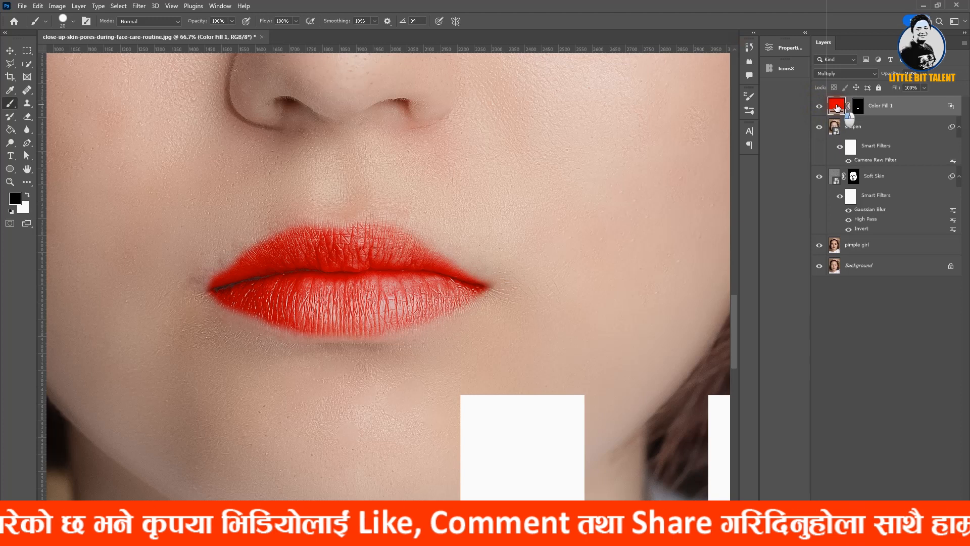
pyautogui.doubleClick(837, 107)
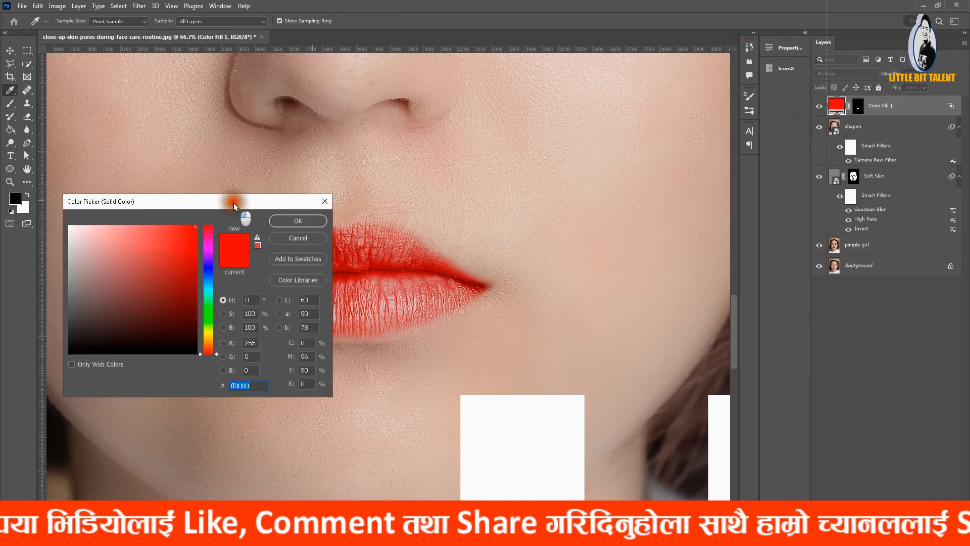
pyautogui.click(622, 227)
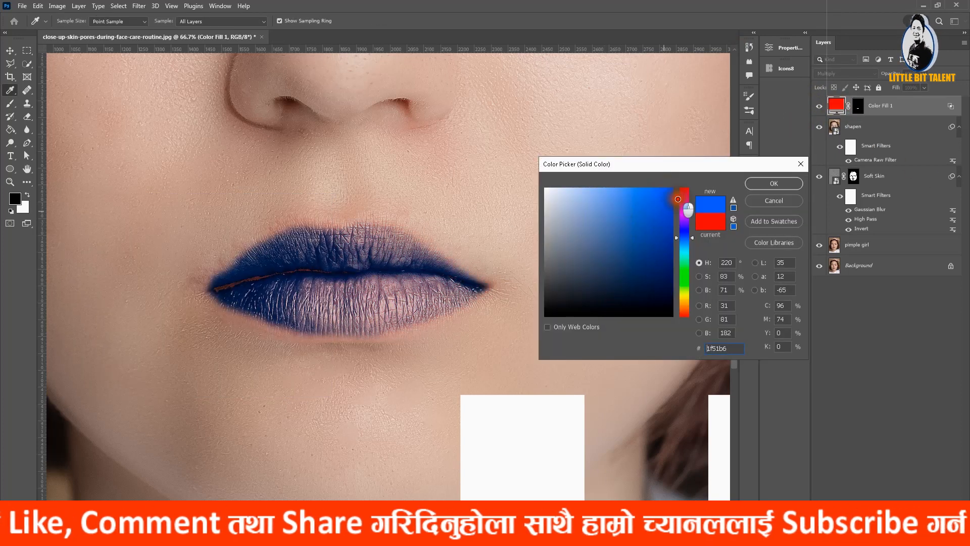